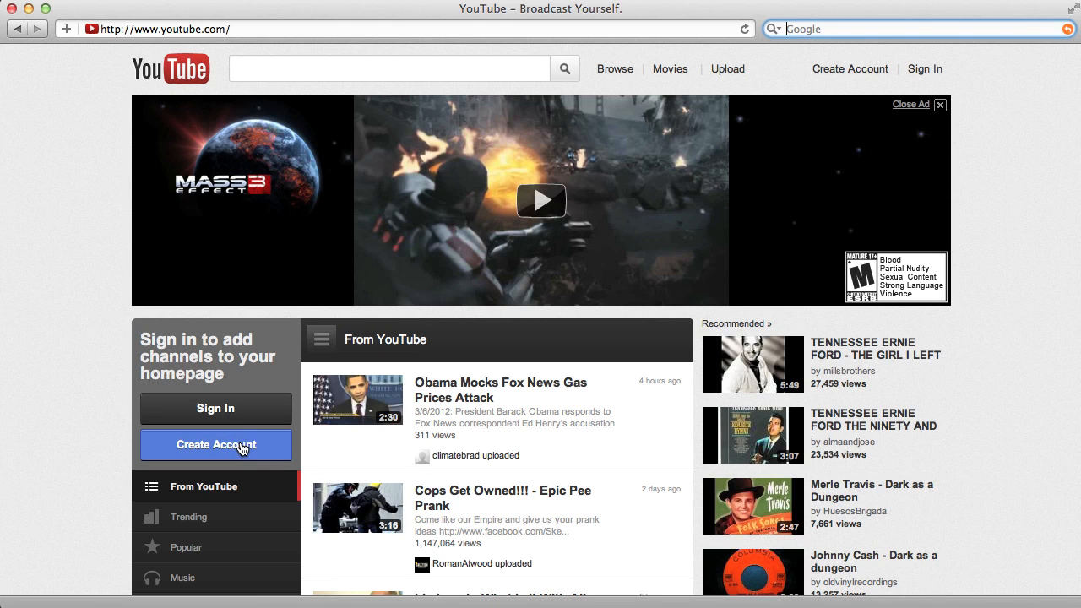
- Look over the sign-up form for a new Google Account, and return to the YouTube home page
{"action": "left_click", "coordinate": [845, 68]}
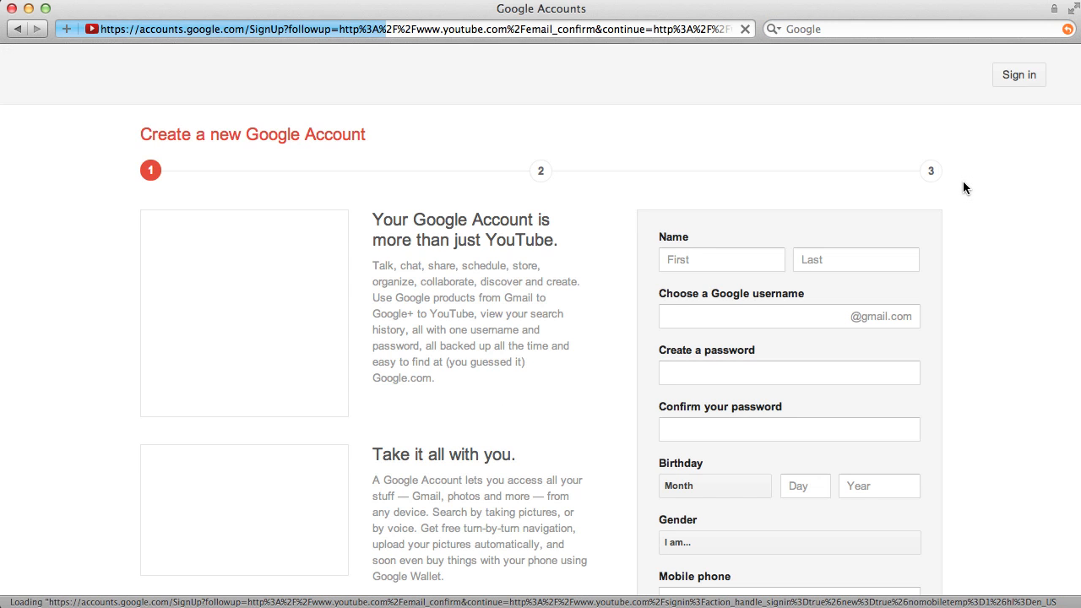
{"action": "scroll", "coordinate": [1000, 311], "scroll_direction": "down", "scroll_amount": 5}
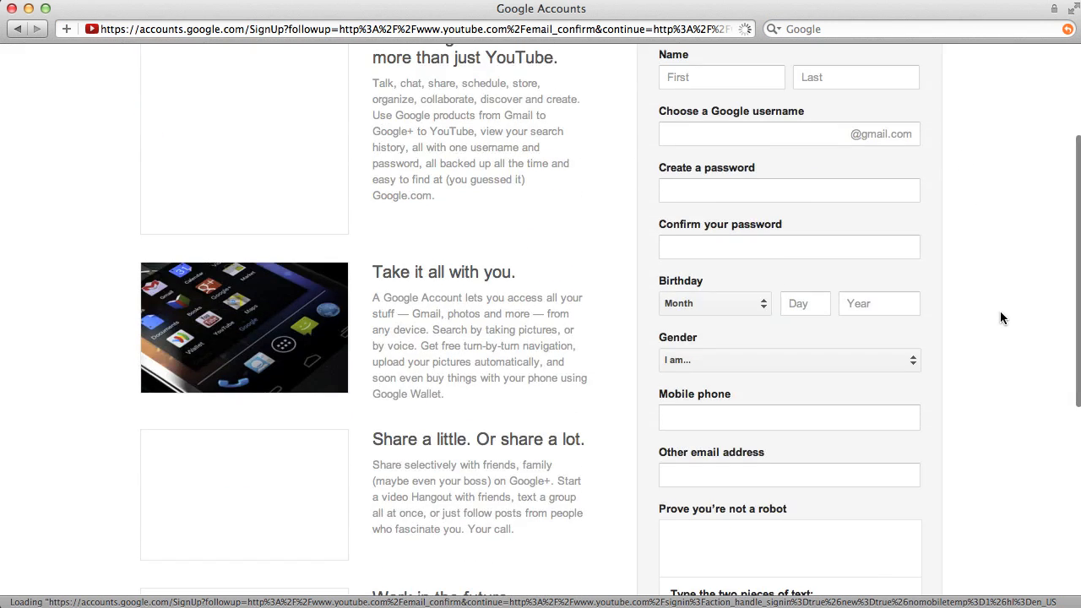
{"action": "scroll", "coordinate": [1000, 317], "scroll_direction": "down", "scroll_amount": 3}
{"action": "scroll", "coordinate": [1000, 318], "scroll_direction": "up", "scroll_amount": 10}
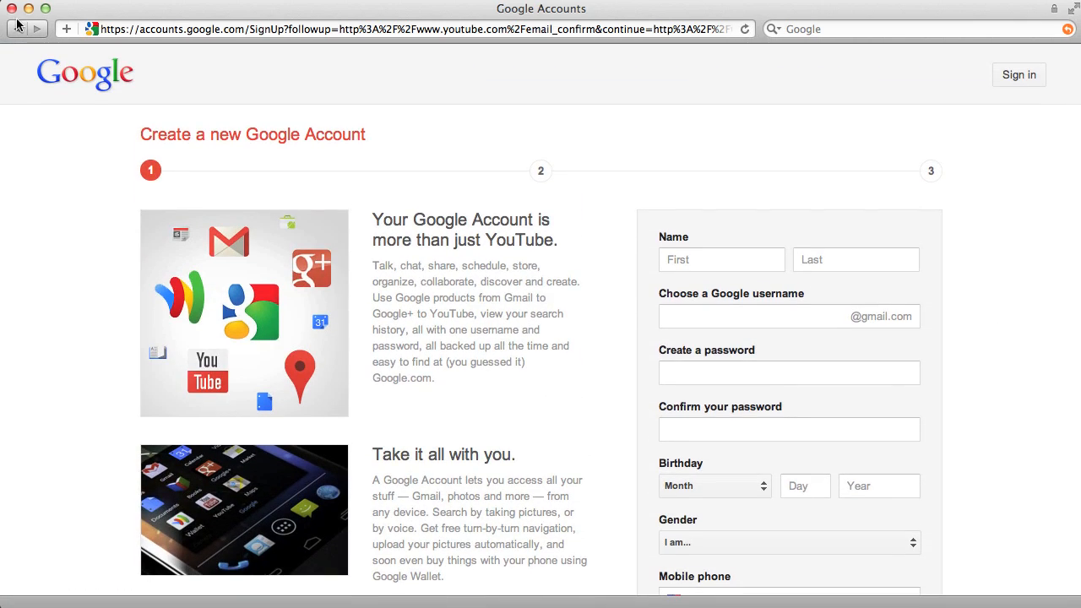
{"action": "left_click", "coordinate": [18, 29]}
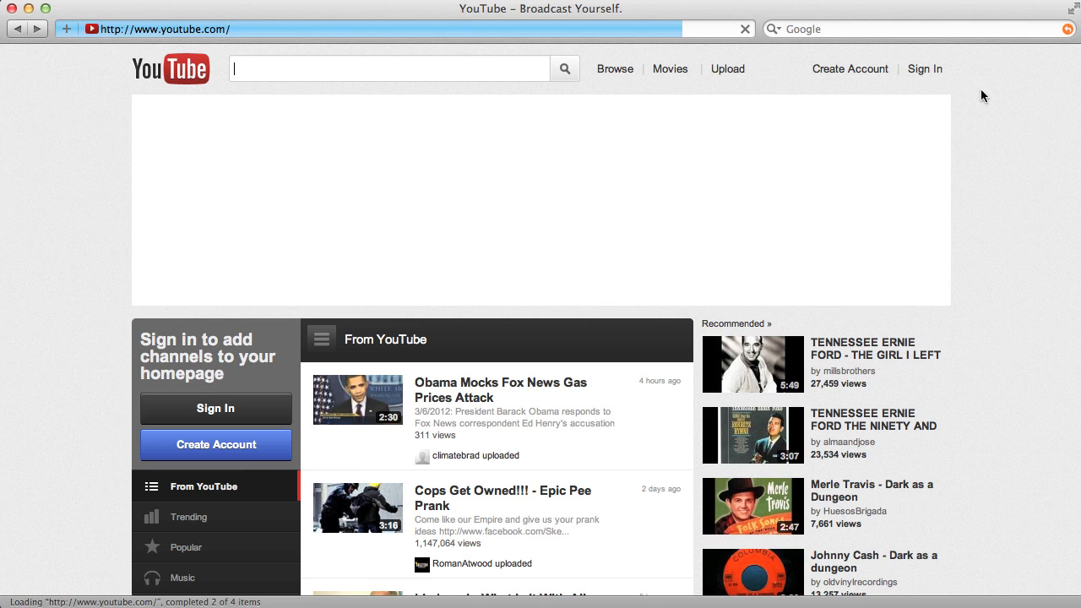
- Sign in to YouTube with the account's username and password
{"action": "left_click", "coordinate": [925, 71]}
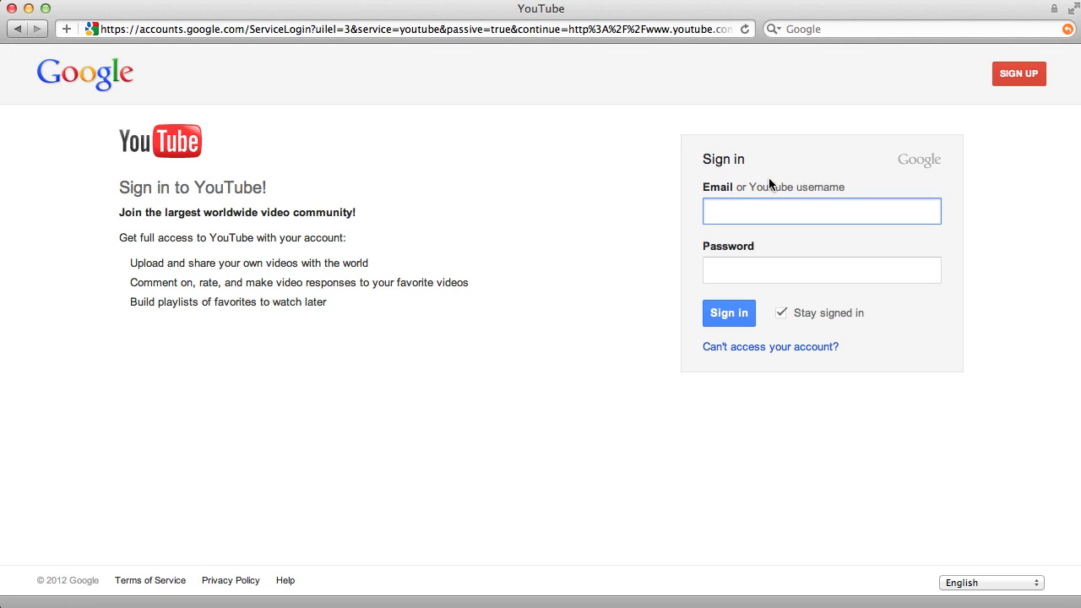
{"action": "type", "text": "skinnerjk"}
{"action": "key", "text": "Tab"}
{"action": "type", "text": "••••••••"}
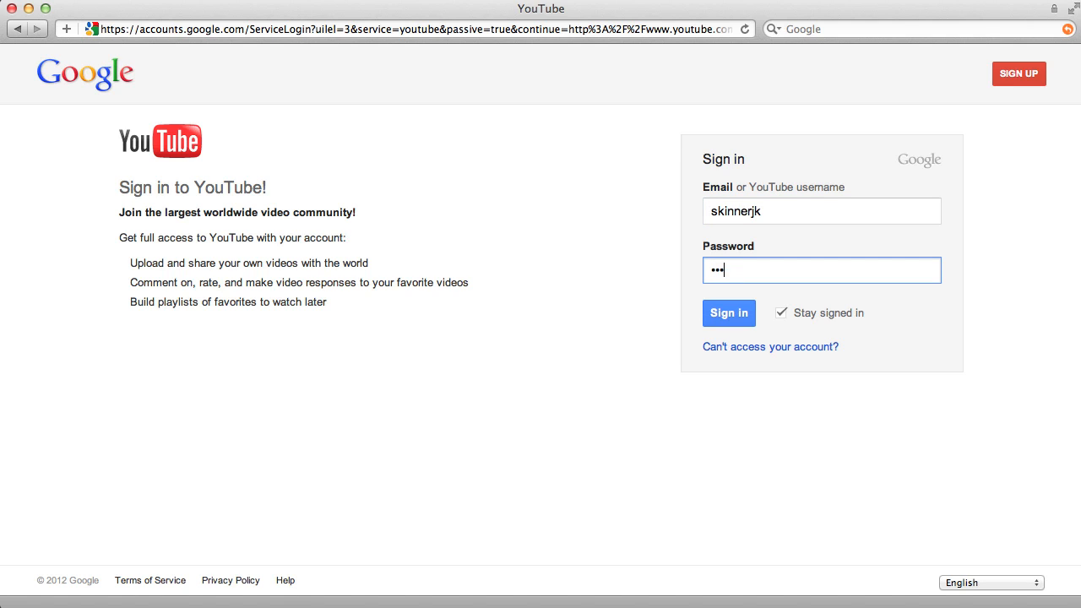
{"action": "type", "text": "•••"}
{"action": "key", "text": "Return"}
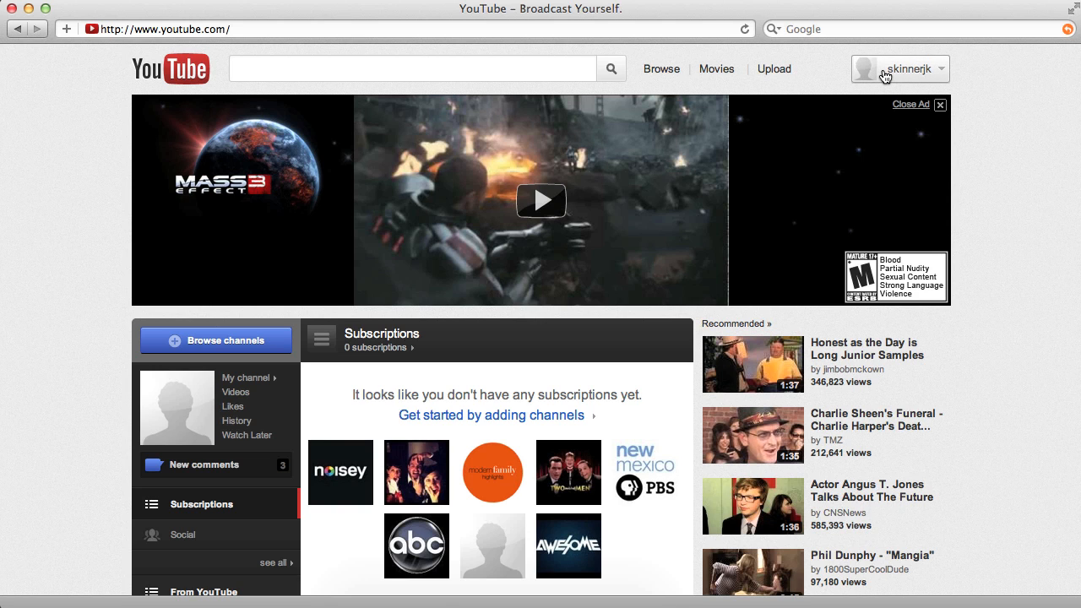
- Upload the video file Countdown.mpeg from the Desktop folder
{"action": "left_click", "coordinate": [886, 74]}
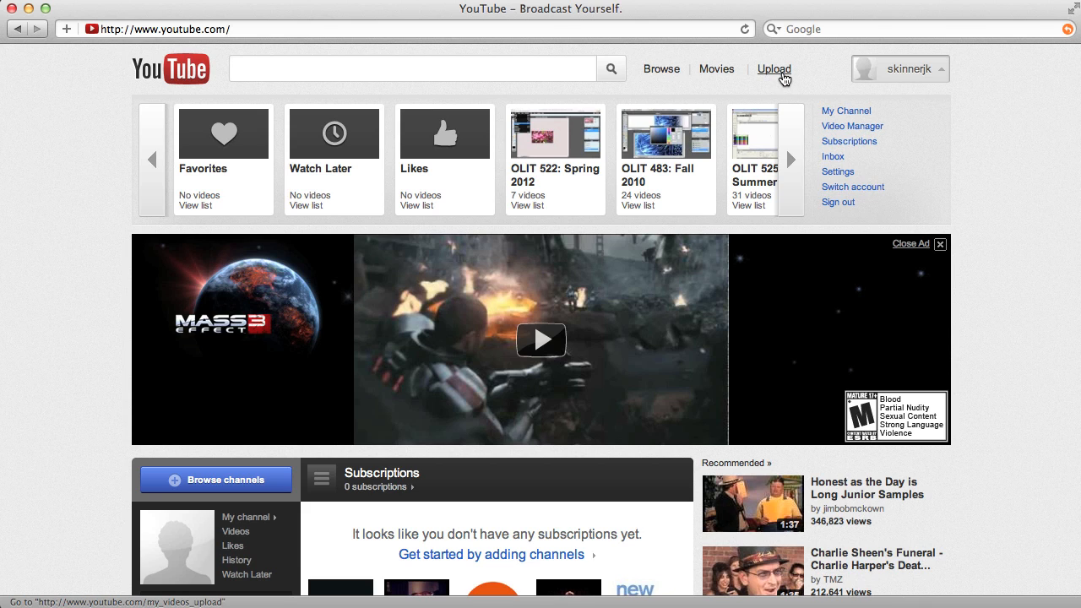
{"action": "left_click", "coordinate": [784, 77]}
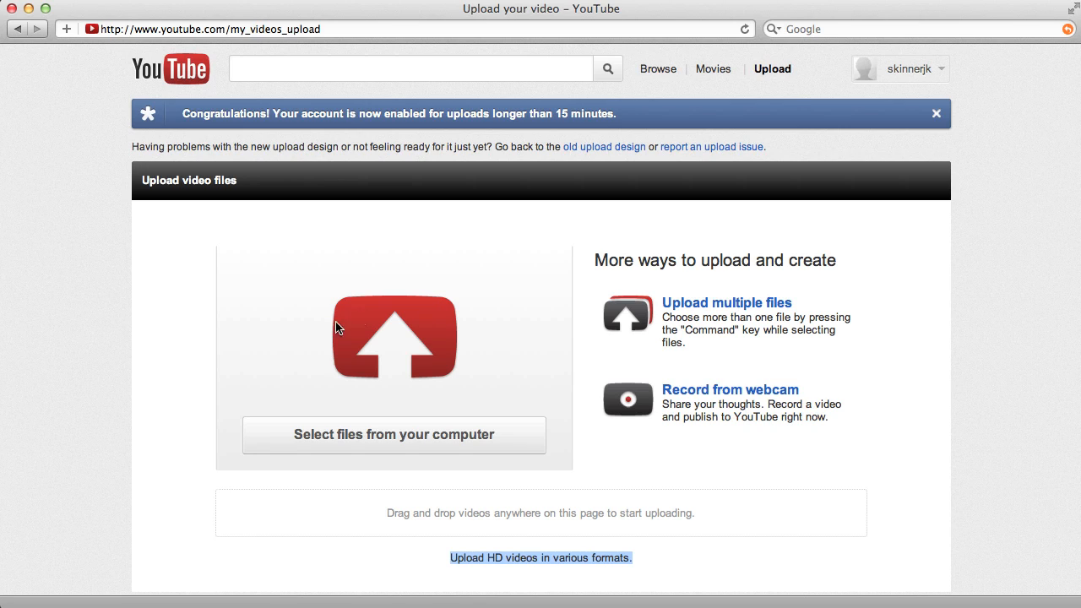
{"action": "left_click", "coordinate": [400, 418]}
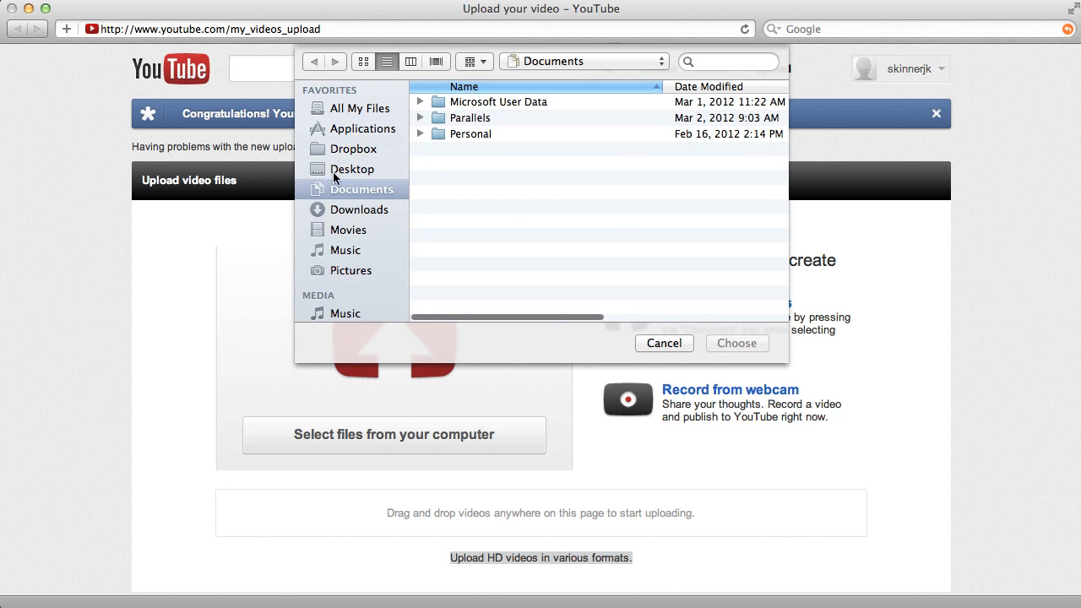
{"action": "left_click", "coordinate": [365, 171]}
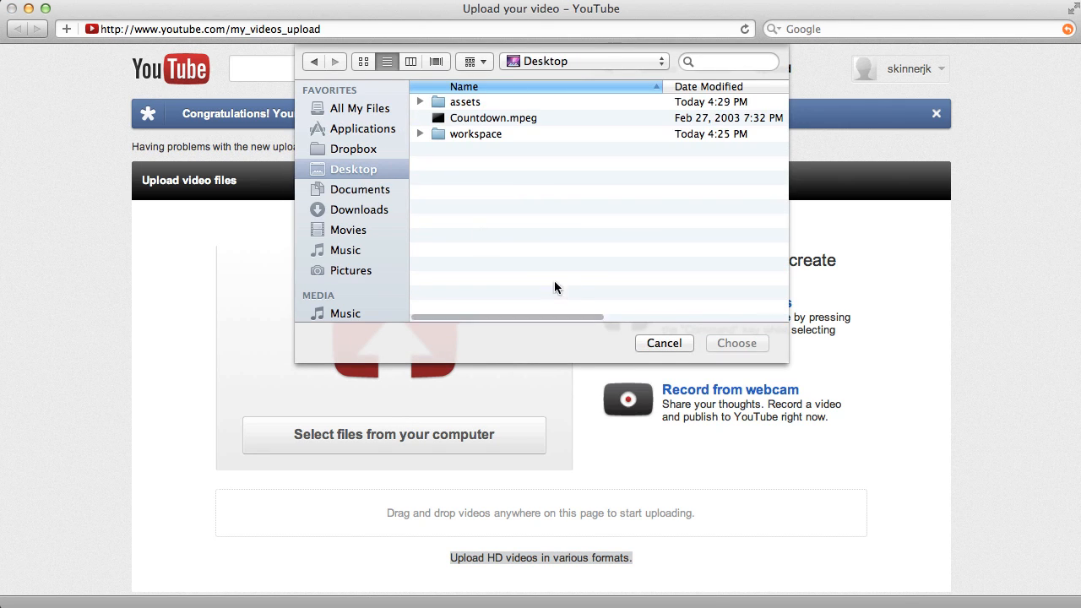
{"action": "left_click", "coordinate": [512, 119]}
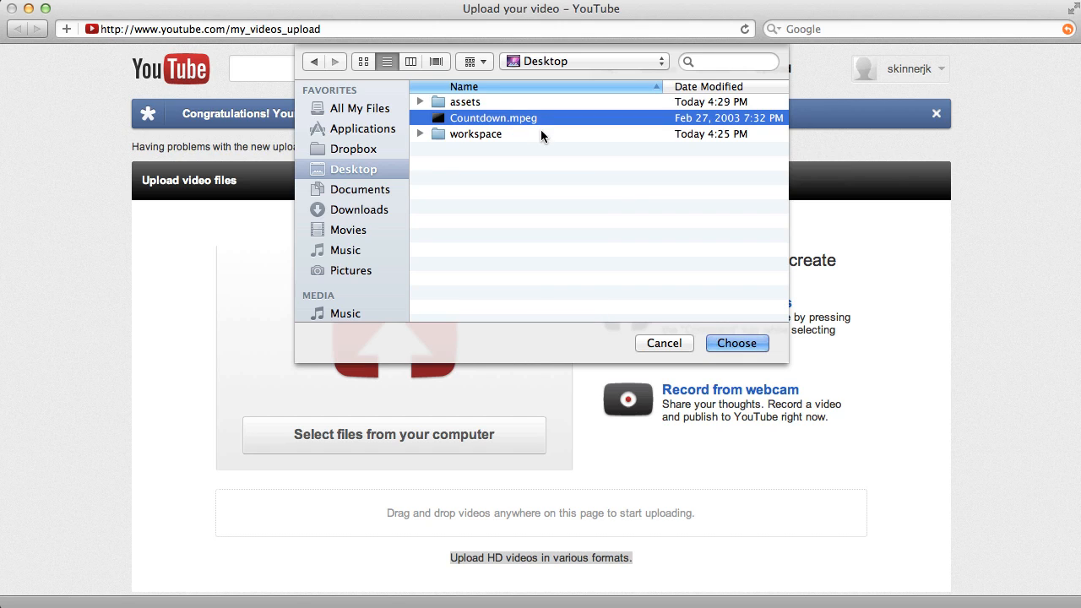
{"action": "left_click", "coordinate": [736, 343]}
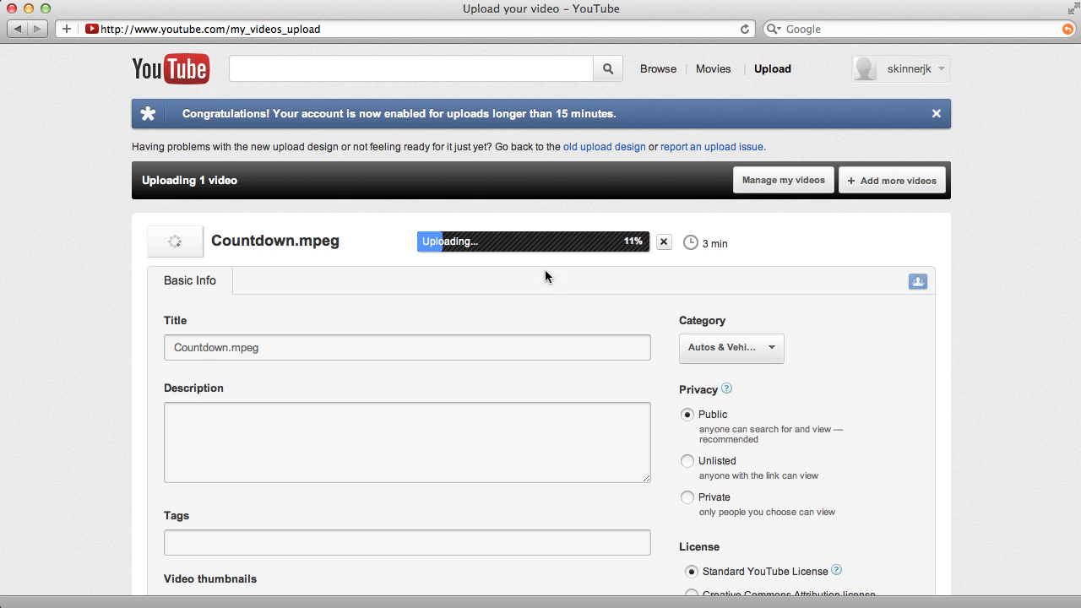
- Change the uploading video's title to "Countdown Reel"
{"action": "scroll", "coordinate": [445, 282], "scroll_direction": "down", "scroll_amount": 3}
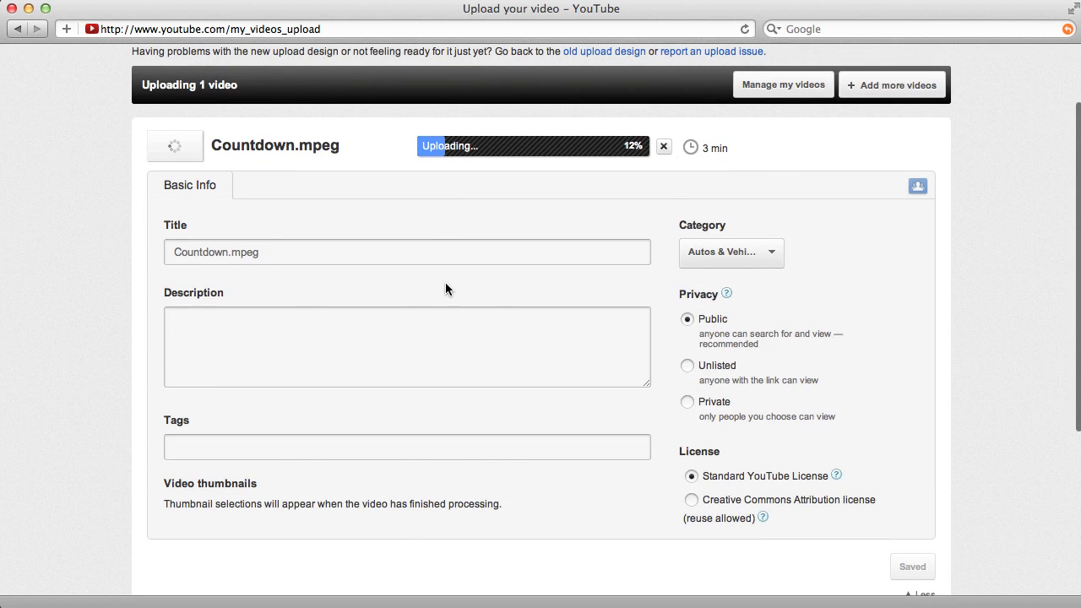
{"action": "left_click", "coordinate": [224, 256]}
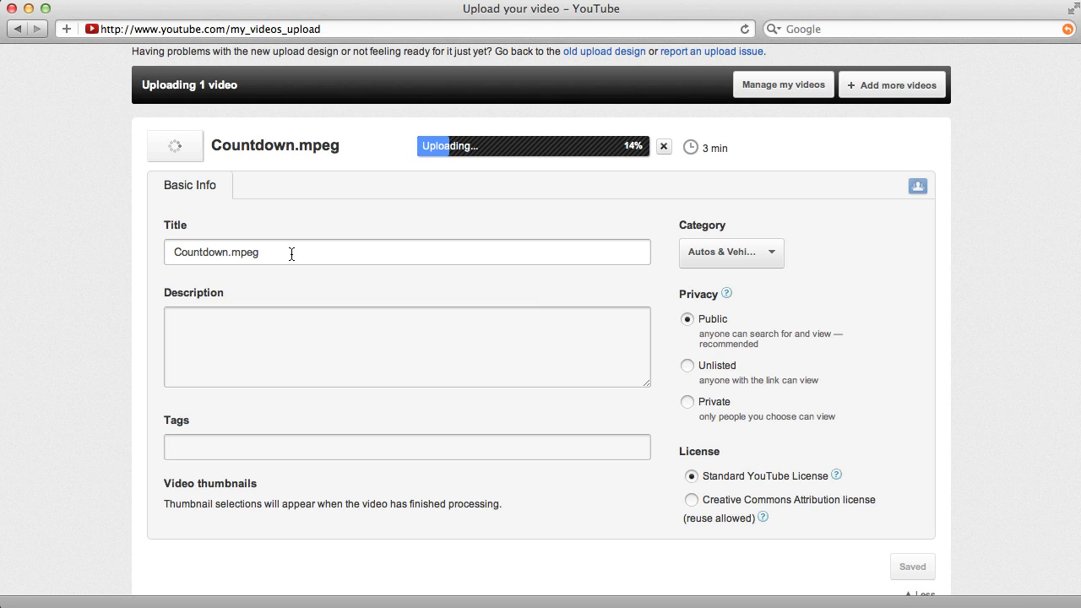
{"action": "left_click_drag", "start_coordinate": [292, 254], "coordinate": [165, 254]}
{"action": "type", "text": "Cou"}
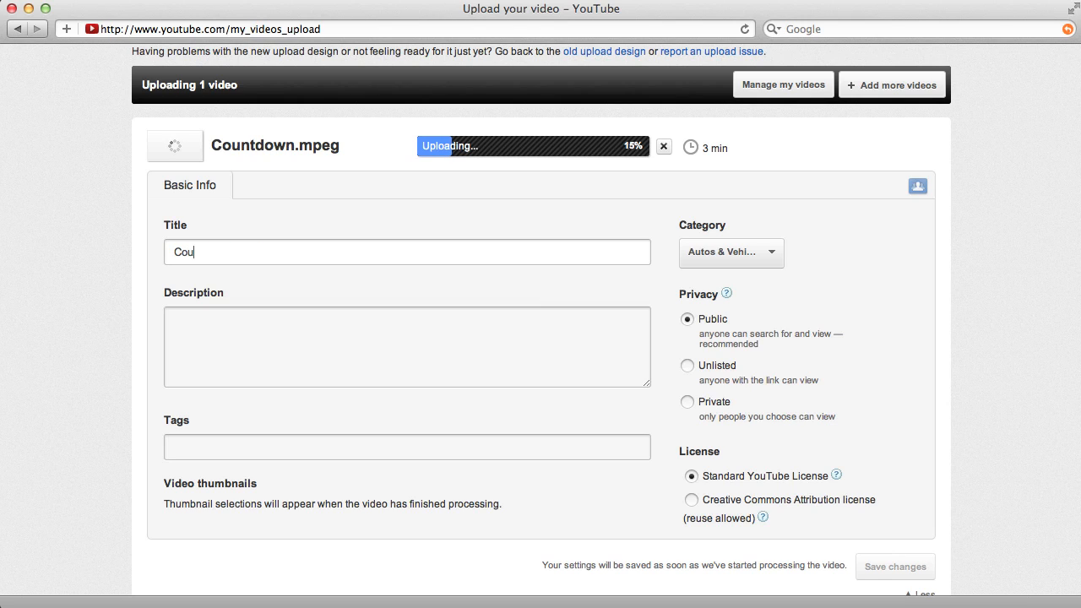
{"action": "type", "text": "ntdown Reel"}
- Set the video's category to Education, with its description and tags left blank
{"action": "left_click", "coordinate": [244, 357]}
{"action": "left_click", "coordinate": [208, 448]}
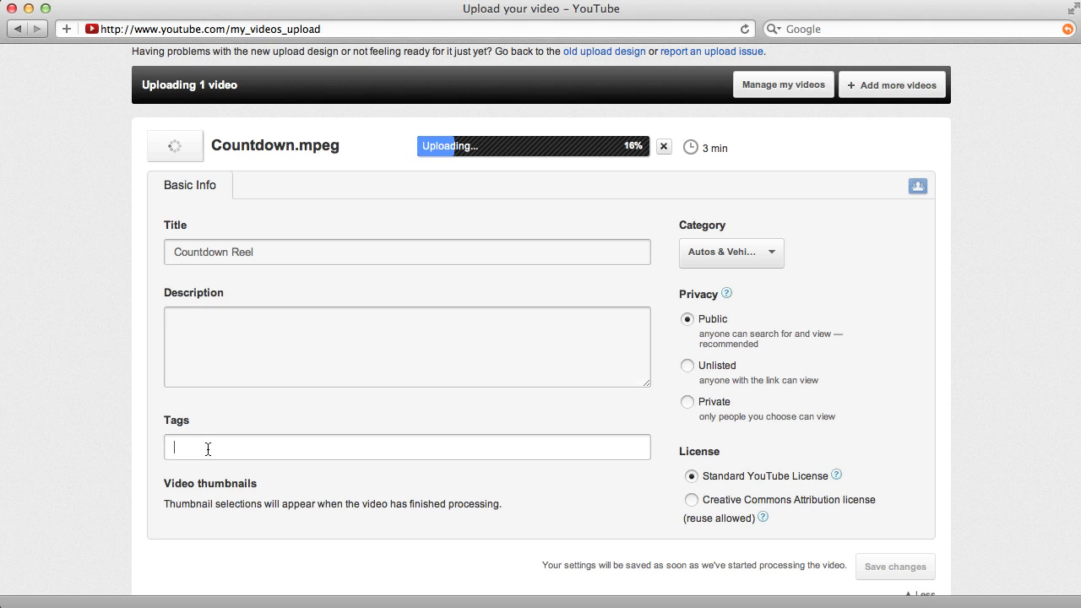
{"action": "left_click", "coordinate": [212, 320]}
{"action": "left_click", "coordinate": [272, 453]}
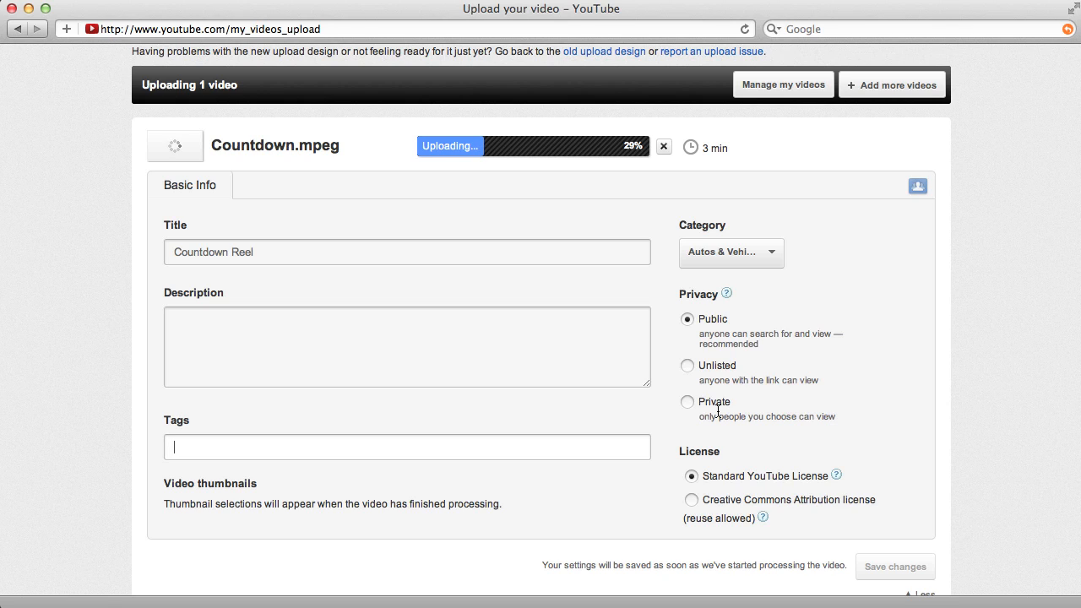
{"action": "left_click", "coordinate": [777, 253]}
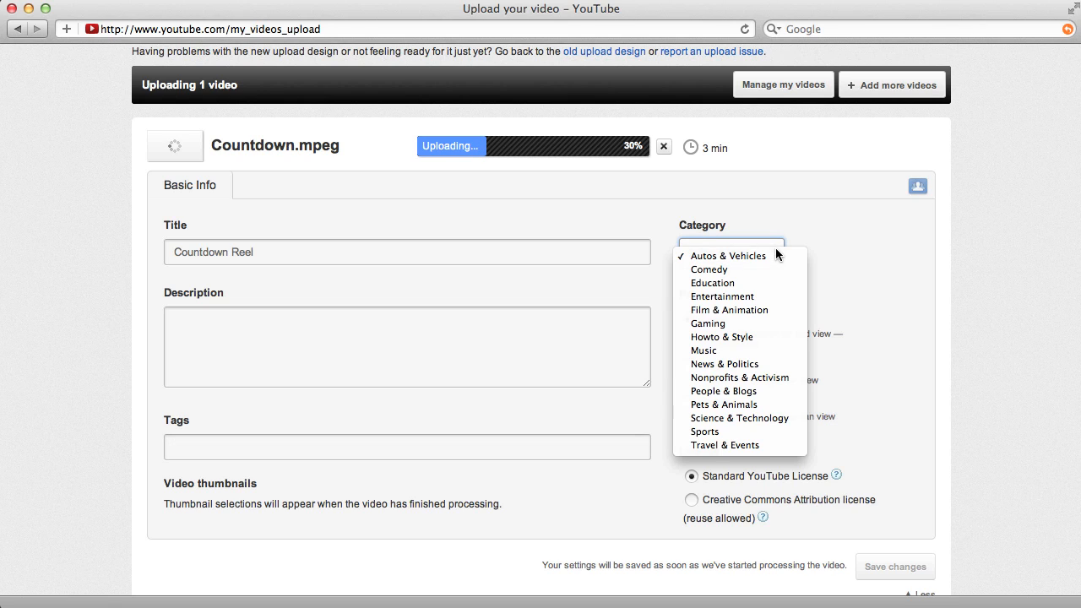
{"action": "left_click", "coordinate": [733, 287]}
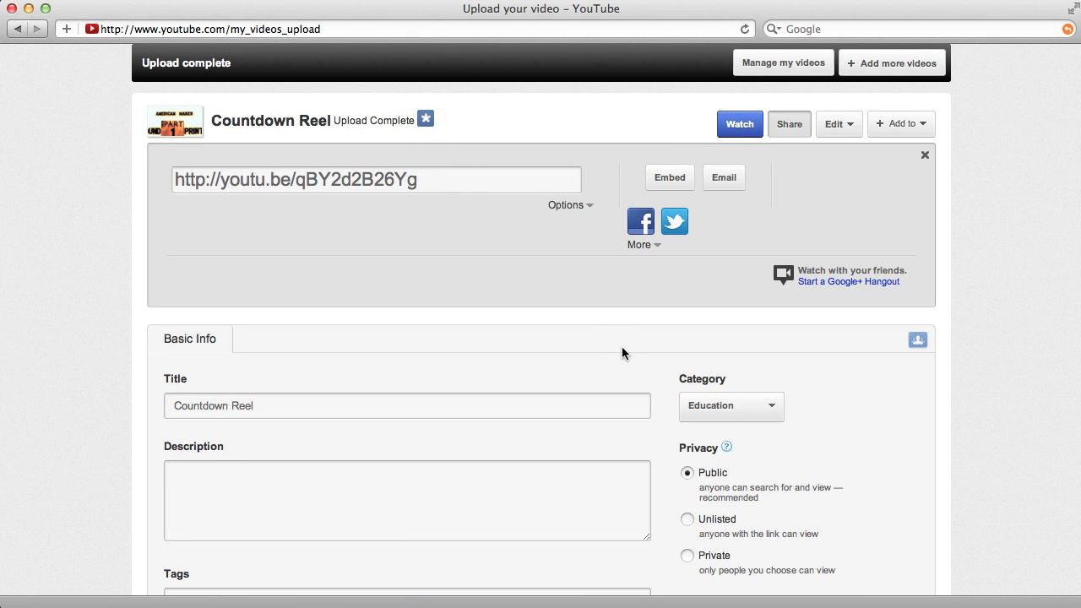
- Choose the middle "American Maker Part 1" frame as the thumbnail of the Countdown Reel video
{"action": "scroll", "coordinate": [627, 330], "scroll_direction": "down", "scroll_amount": 5}
{"action": "scroll", "coordinate": [626, 329], "scroll_direction": "up", "scroll_amount": 5}
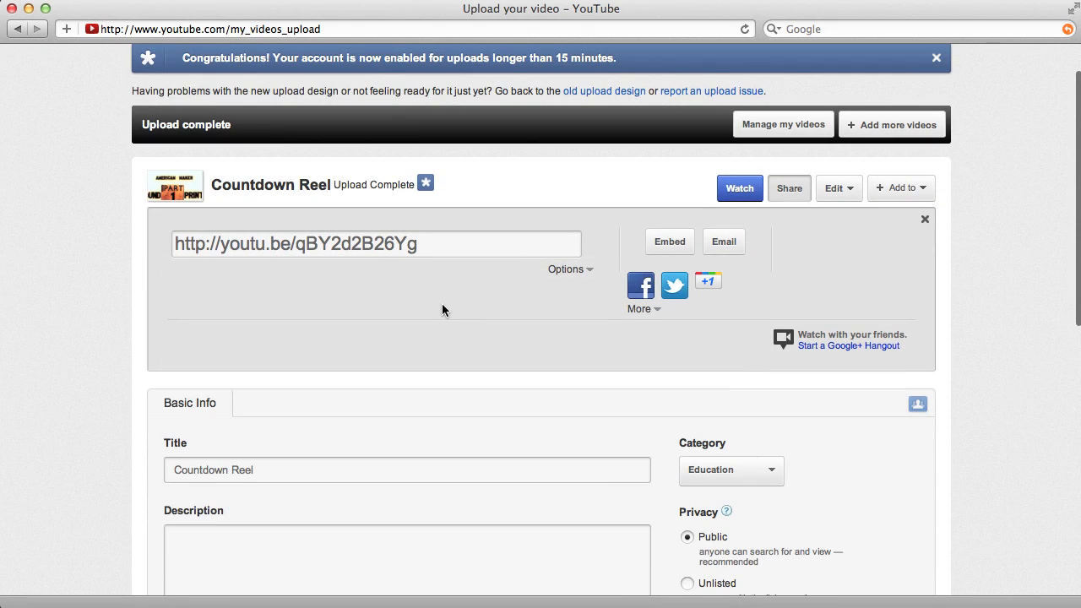
{"action": "scroll", "coordinate": [364, 209], "scroll_direction": "up", "scroll_amount": 1}
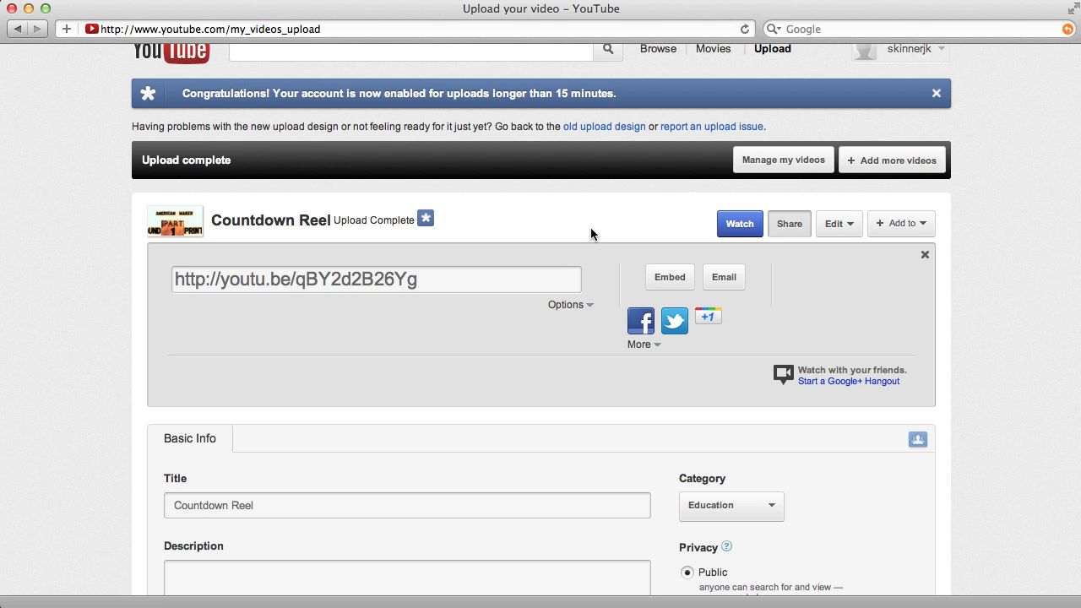
{"action": "scroll", "coordinate": [591, 227], "scroll_direction": "down", "scroll_amount": 2}
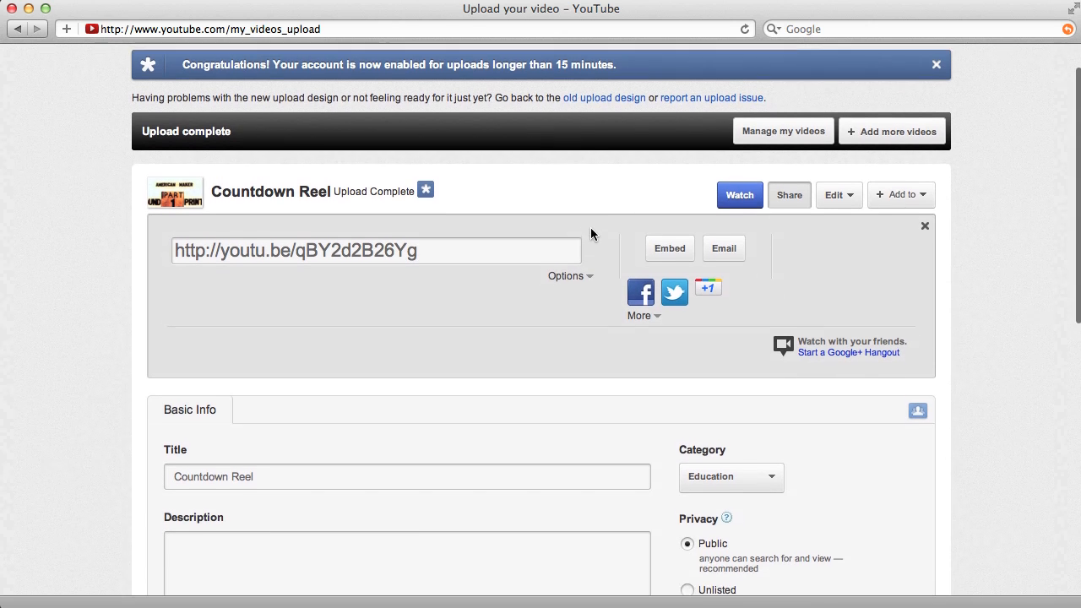
{"action": "scroll", "coordinate": [590, 228], "scroll_direction": "down", "scroll_amount": 5}
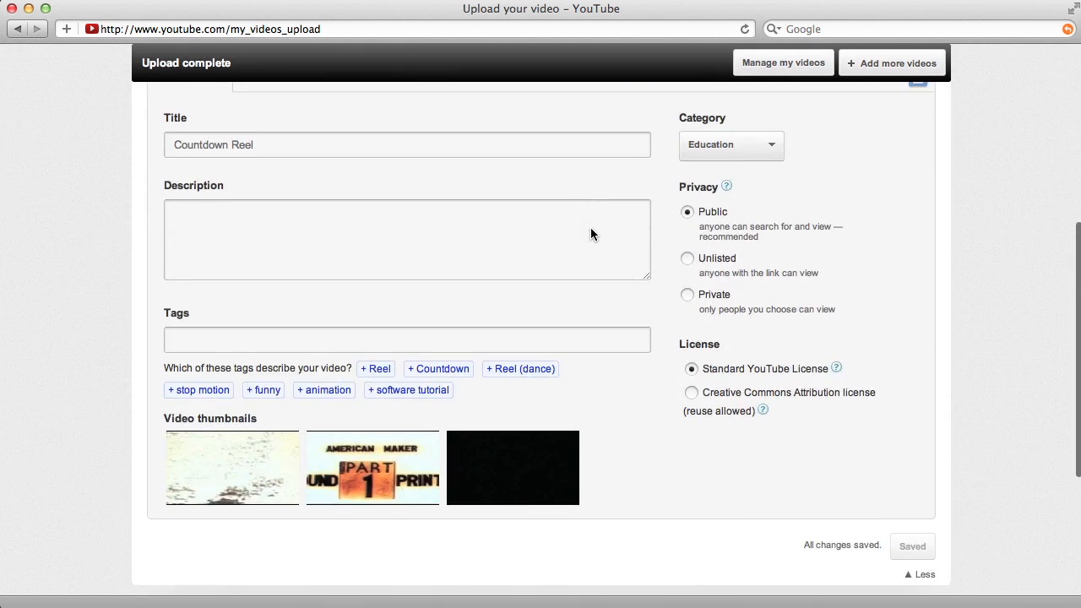
{"action": "scroll", "coordinate": [591, 228], "scroll_direction": "up", "scroll_amount": 3}
{"action": "scroll", "coordinate": [591, 228], "scroll_direction": "down", "scroll_amount": 1}
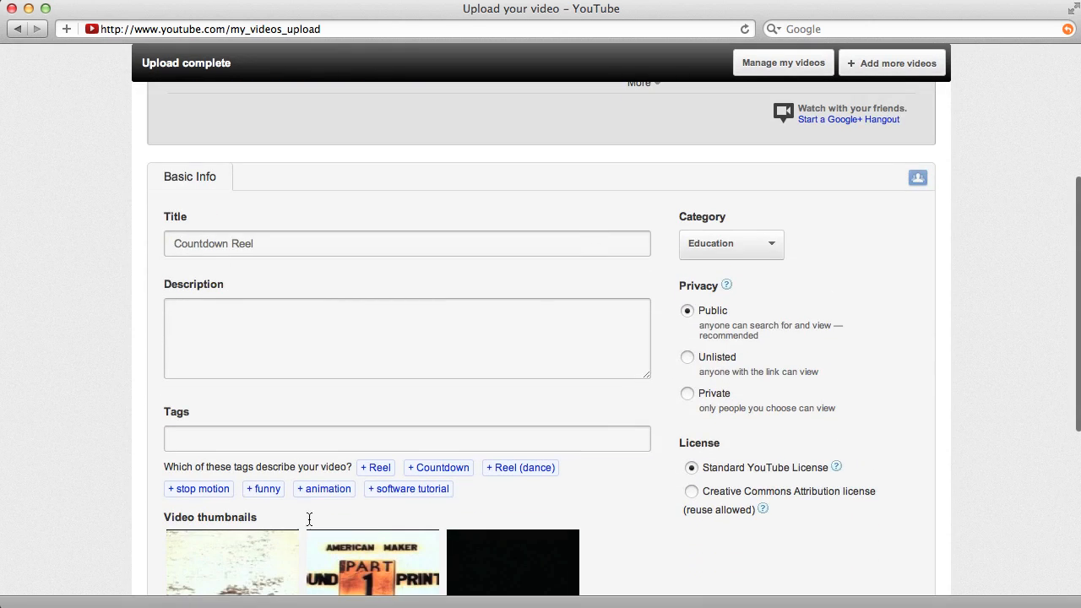
{"action": "scroll", "coordinate": [309, 528], "scroll_direction": "down", "scroll_amount": 3}
{"action": "mouse_move", "coordinate": [229, 408]}
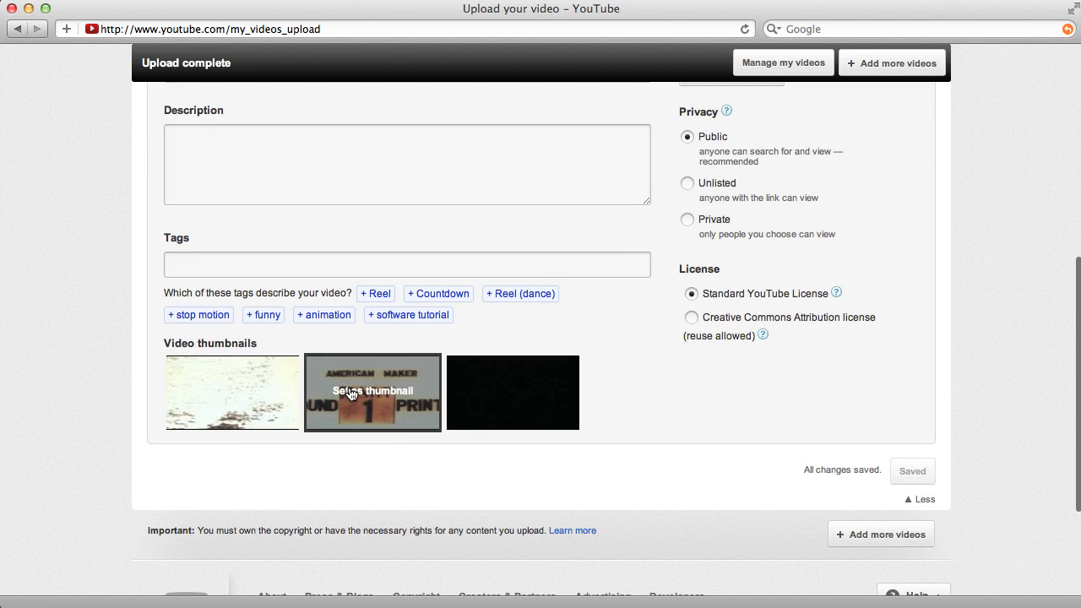
{"action": "mouse_move", "coordinate": [503, 406]}
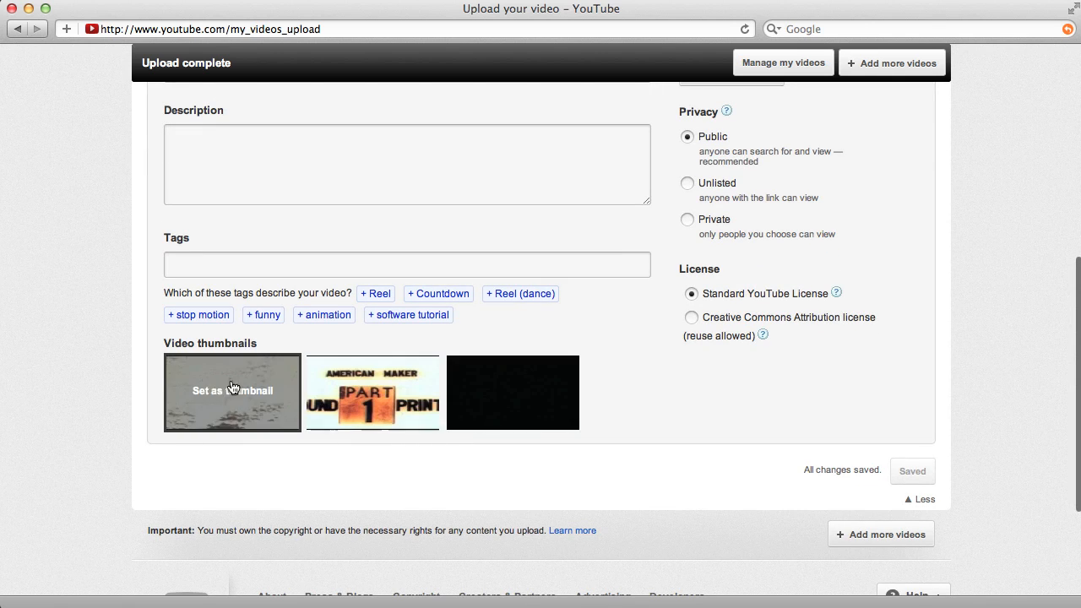
{"action": "left_click", "coordinate": [389, 398]}
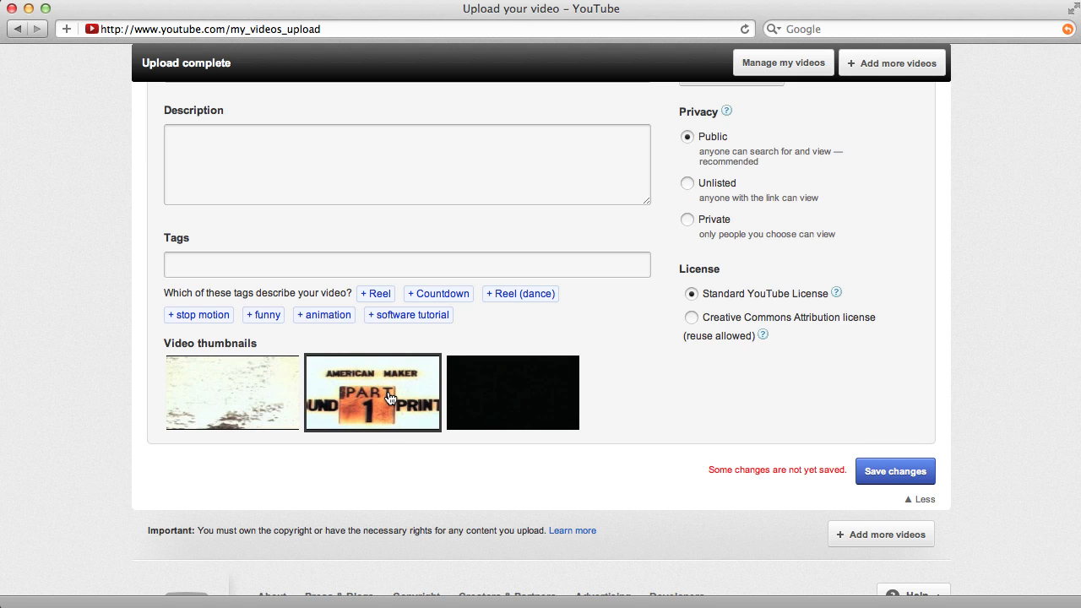
- Review the video's basic info and save the changed settings
{"action": "scroll", "coordinate": [702, 427], "scroll_direction": "up", "scroll_amount": 5}
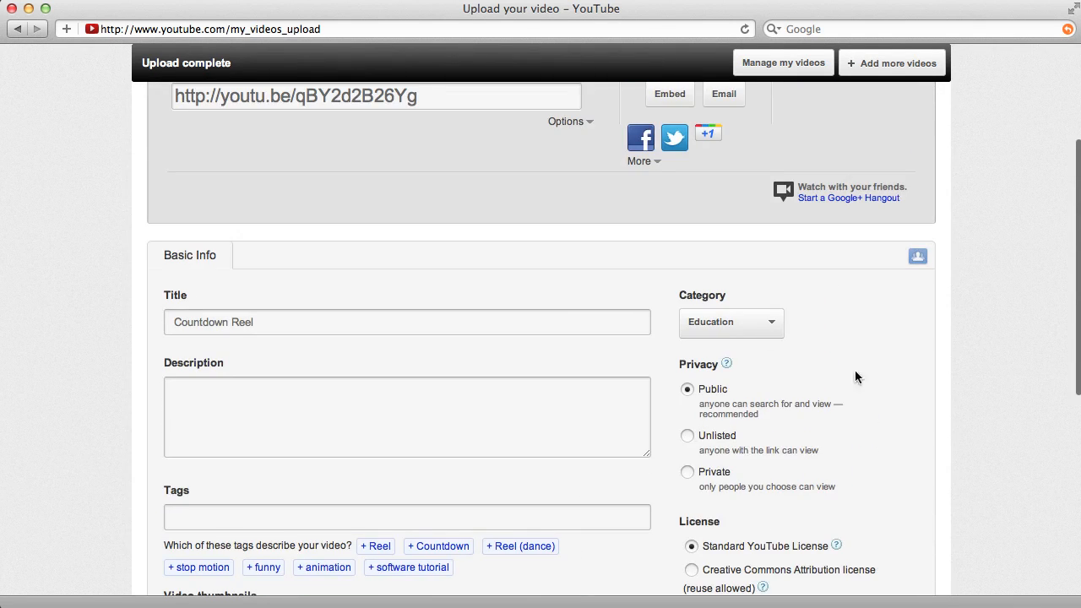
{"action": "scroll", "coordinate": [876, 413], "scroll_direction": "down", "scroll_amount": 2}
{"action": "scroll", "coordinate": [876, 414], "scroll_direction": "up", "scroll_amount": 5}
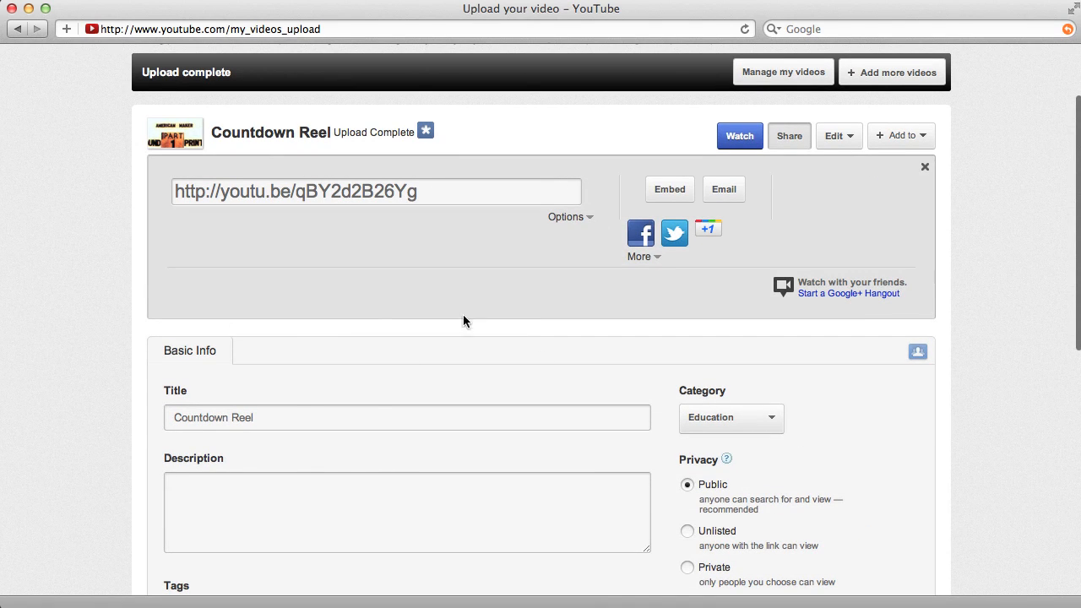
{"action": "scroll", "coordinate": [430, 465], "scroll_direction": "down", "scroll_amount": 4}
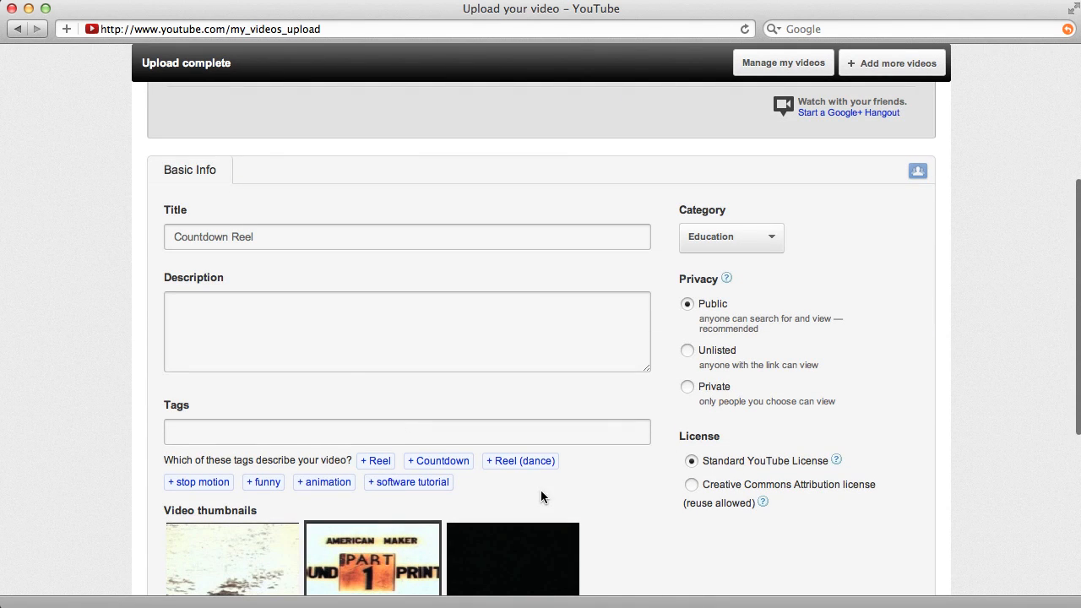
{"action": "scroll", "coordinate": [636, 460], "scroll_direction": "down", "scroll_amount": 4}
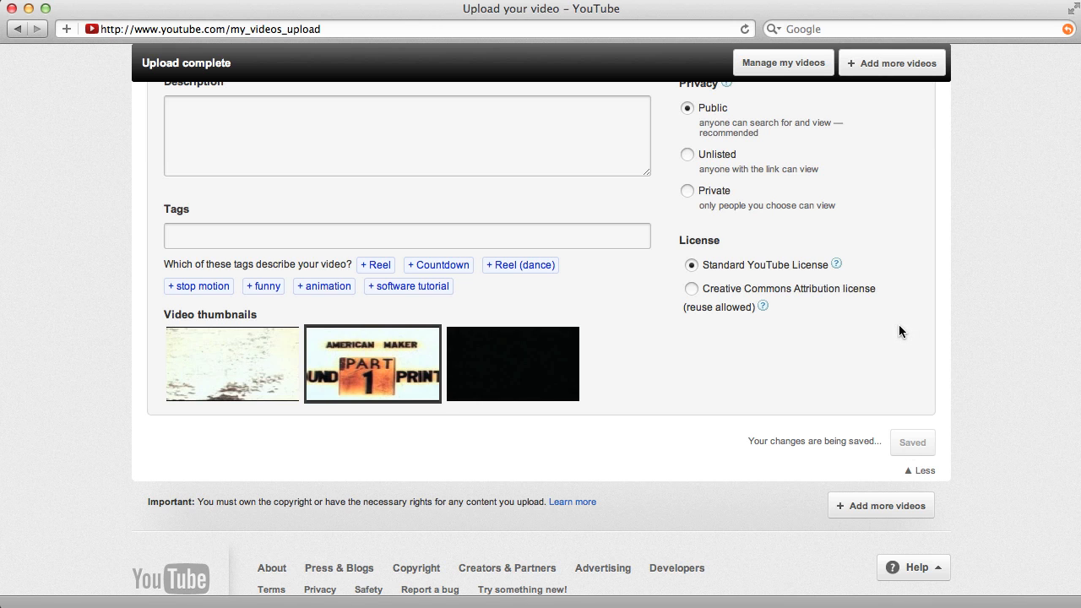
- Display the embed code and size options of the Countdown Reel video, and open its watch page
{"action": "scroll", "coordinate": [898, 324], "scroll_direction": "up", "scroll_amount": 10}
{"action": "left_click", "coordinate": [670, 298]}
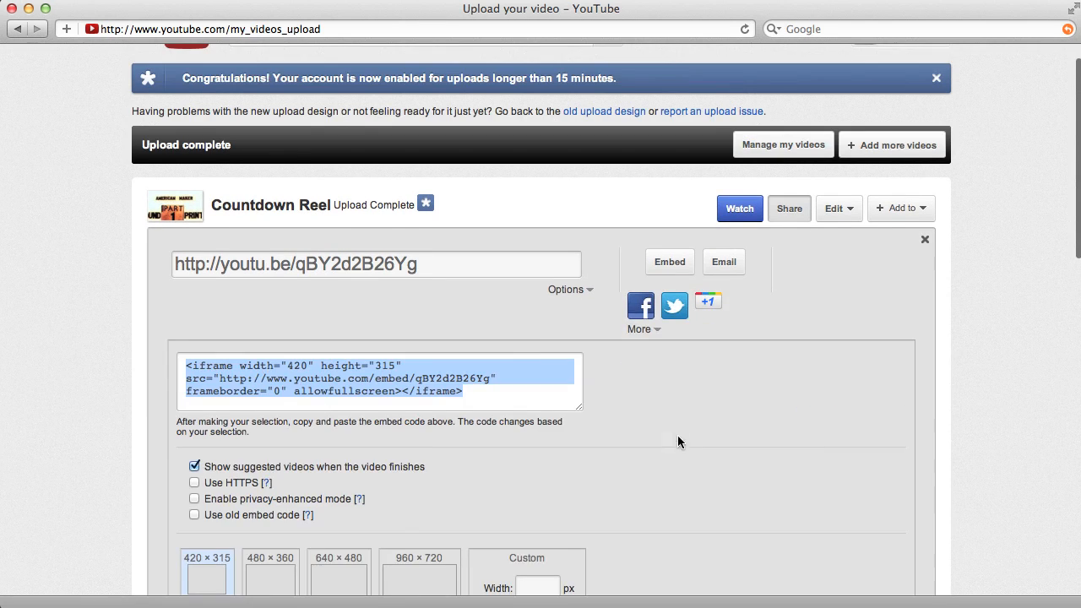
{"action": "scroll", "coordinate": [626, 314], "scroll_direction": "down", "scroll_amount": 5}
{"action": "scroll", "coordinate": [625, 315], "scroll_direction": "up", "scroll_amount": 5}
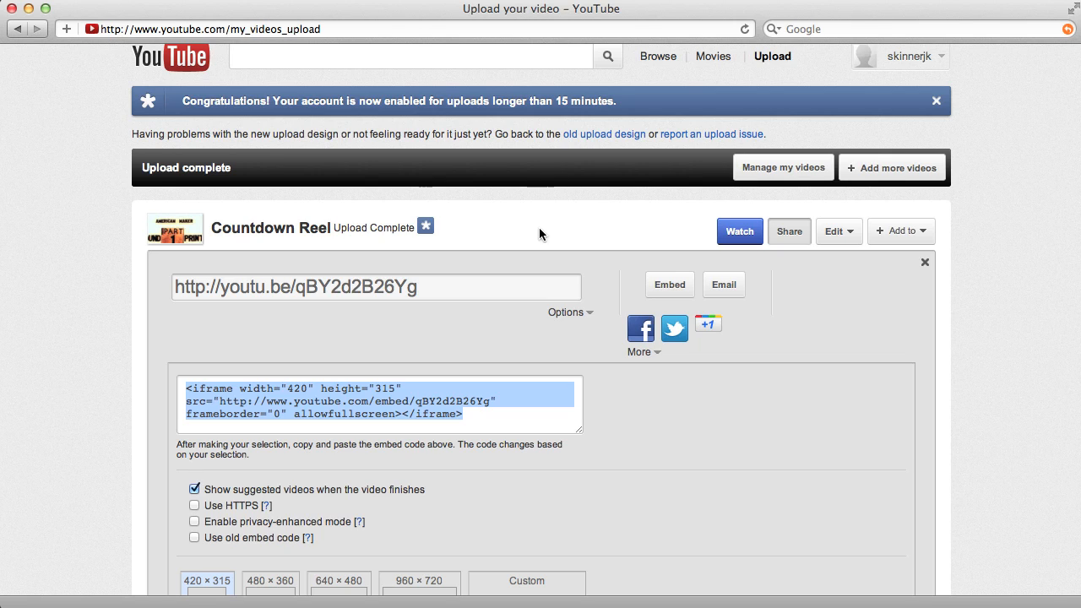
{"action": "left_click", "coordinate": [740, 232]}
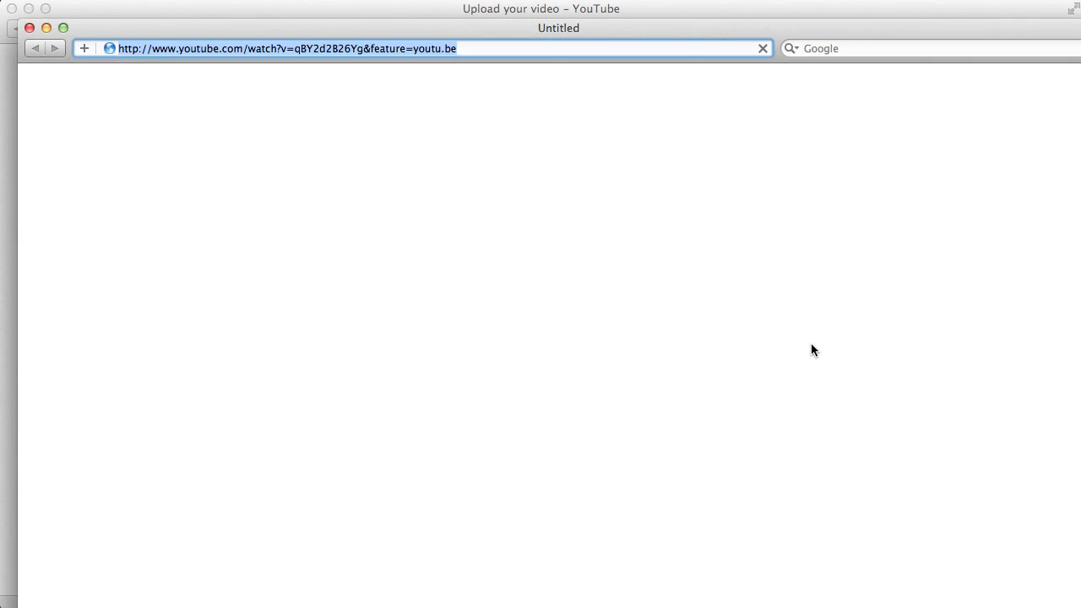
- Watch the Countdown Reel video on its watch page and select the page's web address
{"action": "left_click_drag", "start_coordinate": [581, 26], "coordinate": [565, 10]}
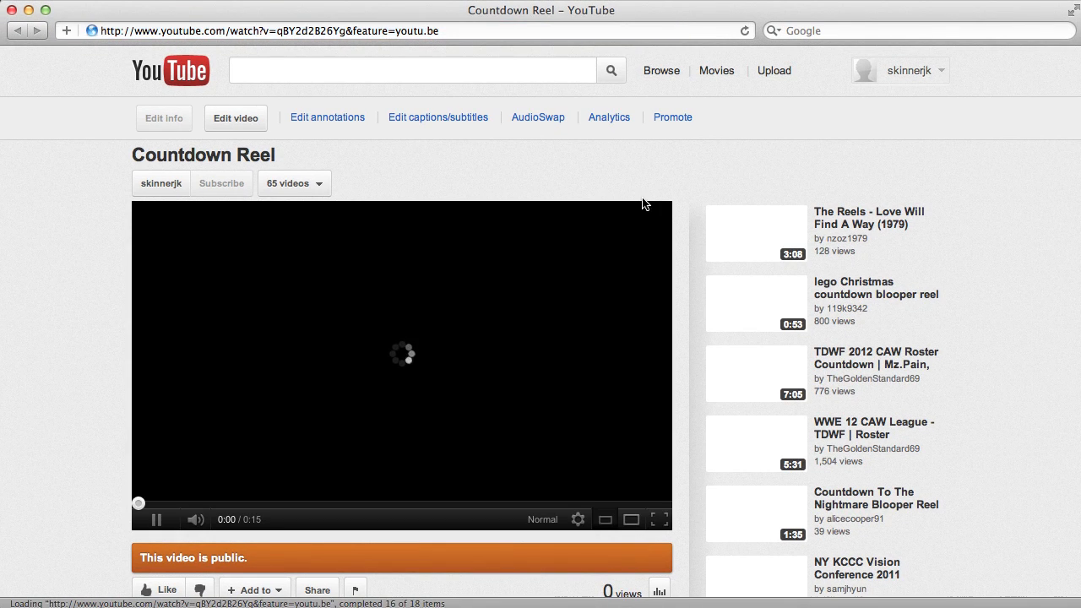
{"action": "scroll", "coordinate": [645, 218], "scroll_direction": "down", "scroll_amount": 2}
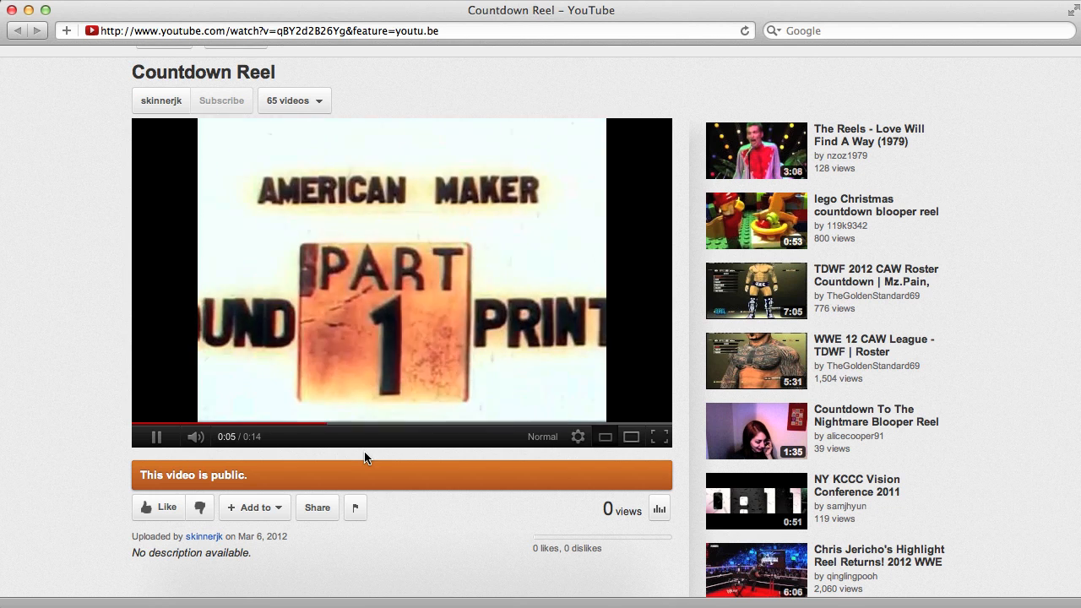
{"action": "key", "text": "XF86AudioMute"}
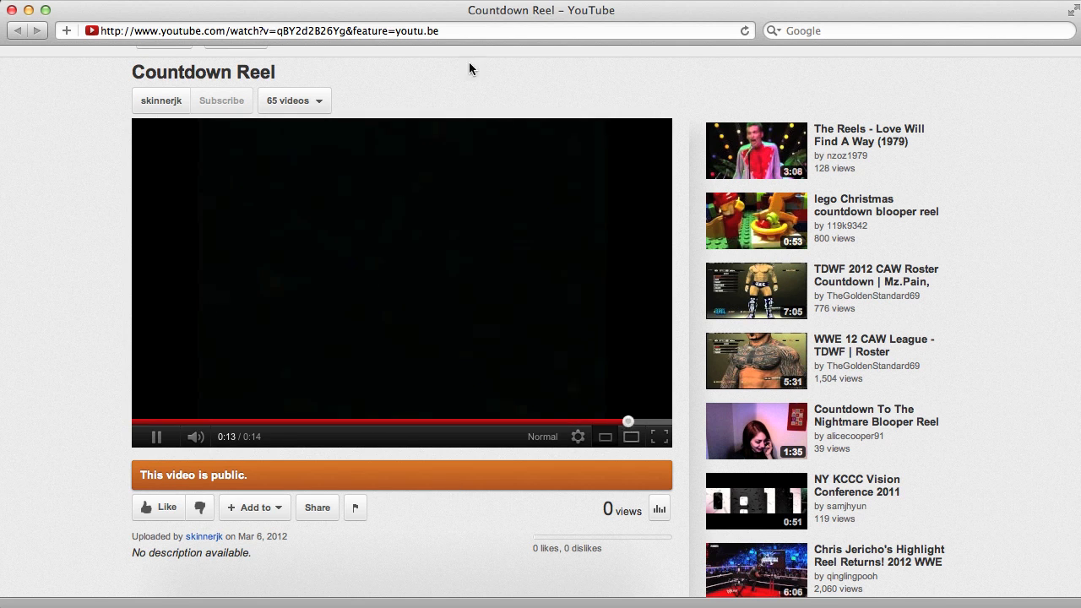
{"action": "left_click", "coordinate": [468, 31]}
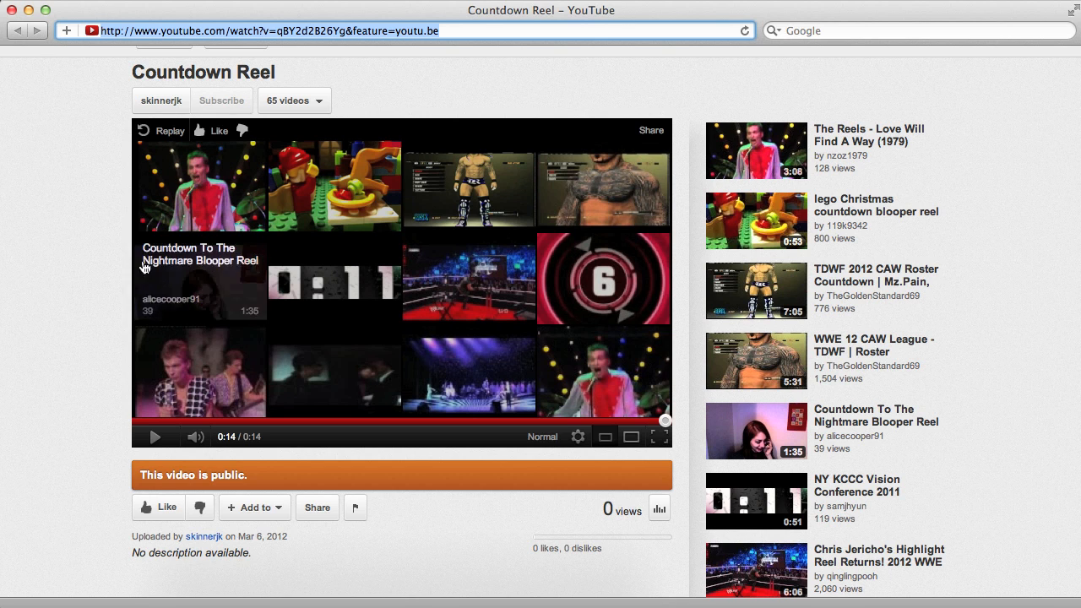
- Open the sharing options below the Countdown Reel video and select its full embed code
{"action": "scroll", "coordinate": [82, 309], "scroll_direction": "up", "scroll_amount": 3}
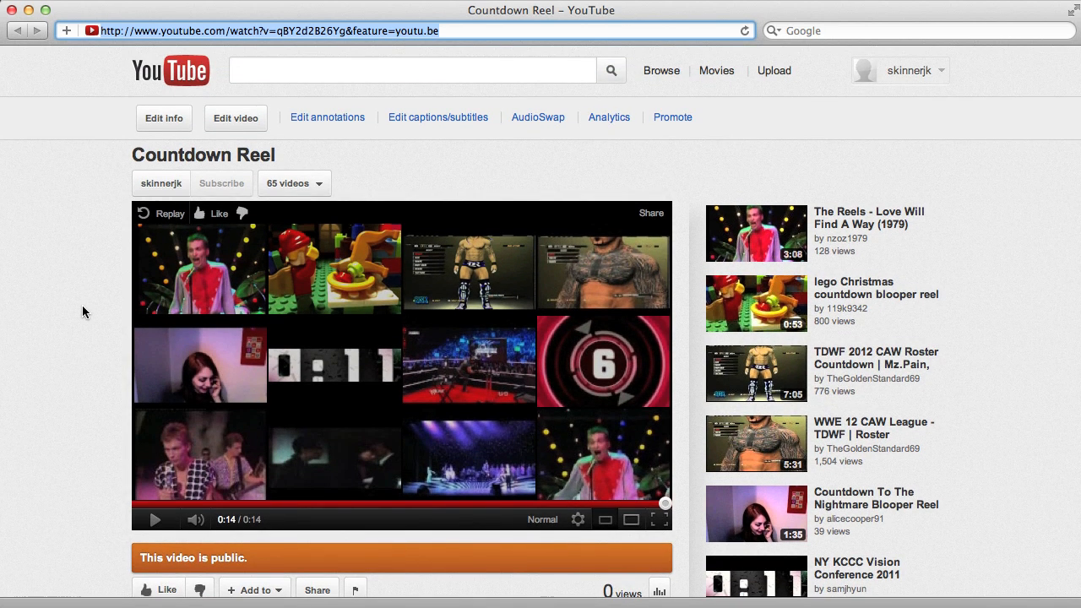
{"action": "scroll", "coordinate": [82, 305], "scroll_direction": "down", "scroll_amount": 2}
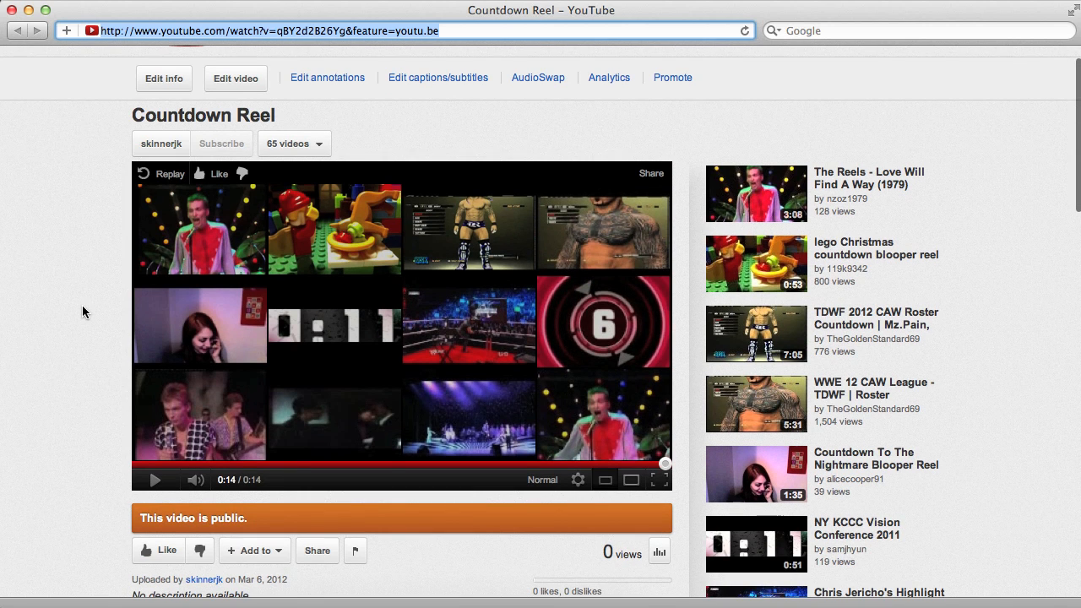
{"action": "scroll", "coordinate": [495, 547], "scroll_direction": "down", "scroll_amount": 5}
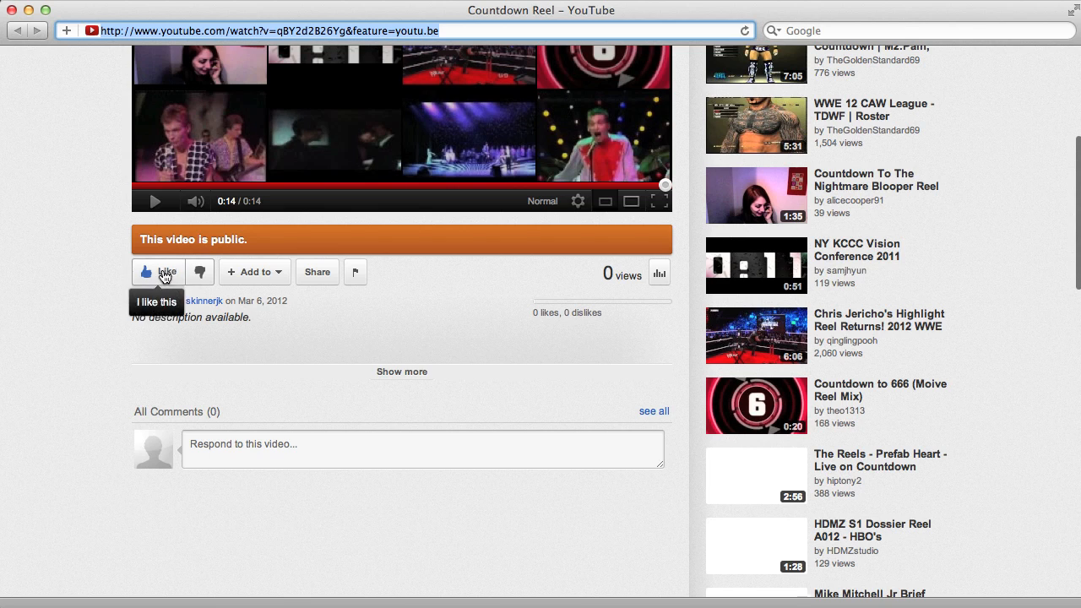
{"action": "left_click", "coordinate": [318, 274]}
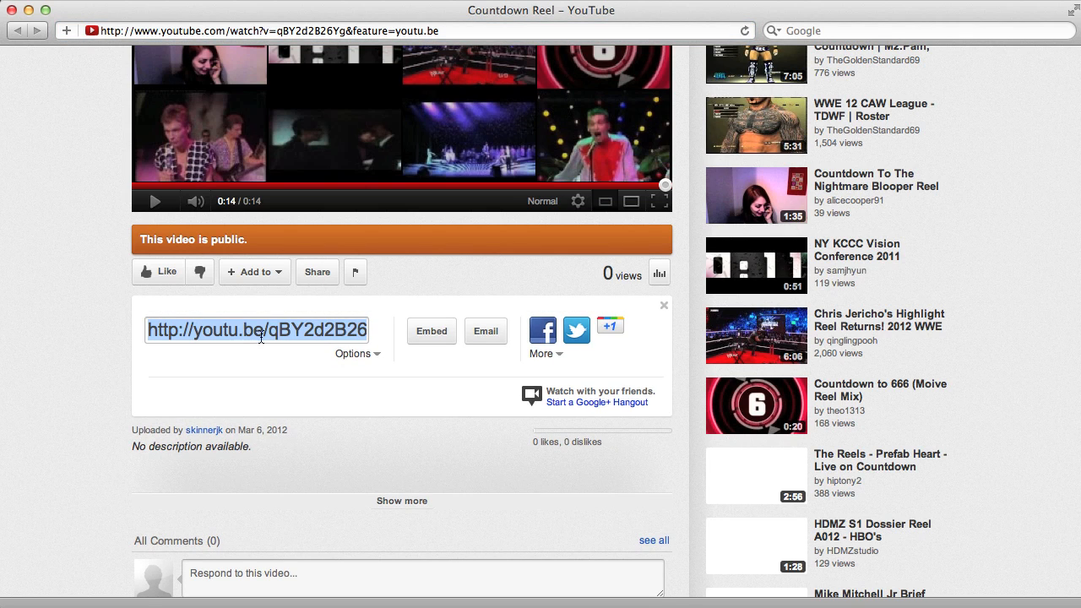
{"action": "left_click", "coordinate": [429, 332]}
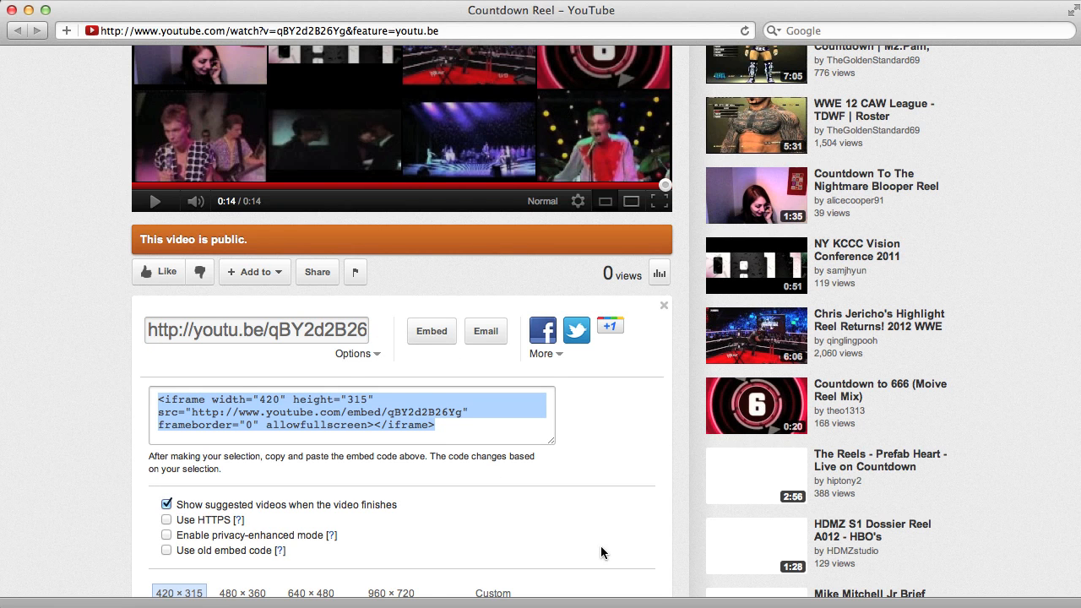
{"action": "scroll", "coordinate": [601, 552], "scroll_direction": "down", "scroll_amount": 3}
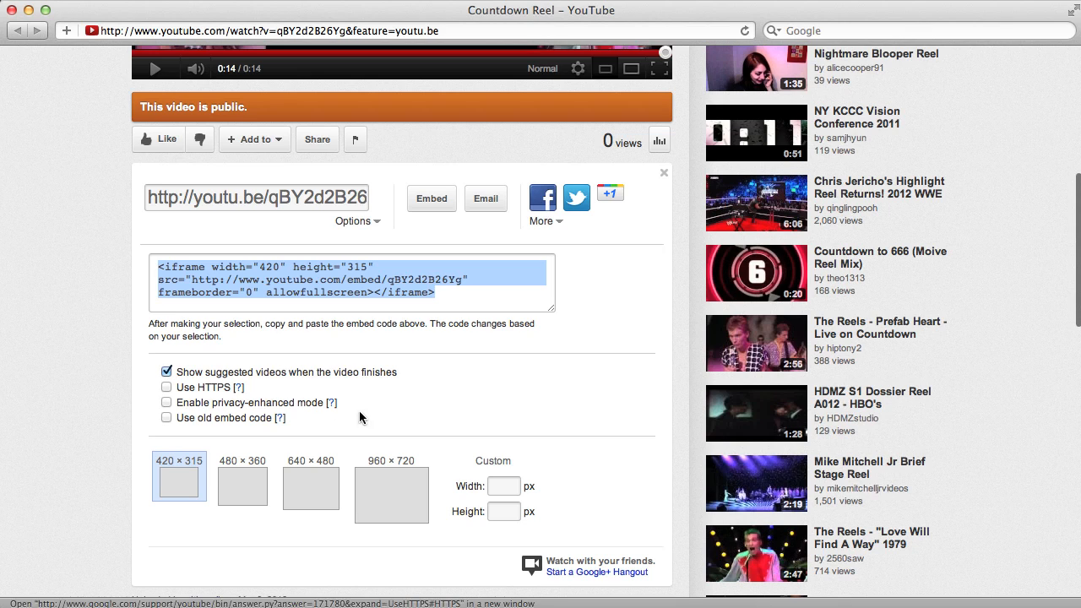
{"action": "left_click_drag", "start_coordinate": [156, 268], "coordinate": [465, 296]}
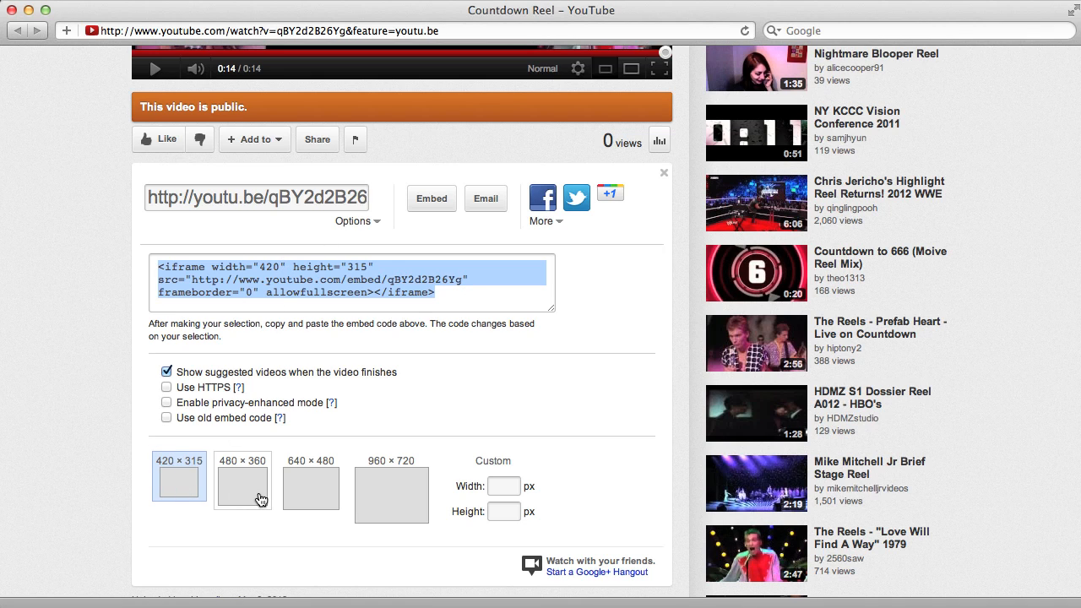
- Try the preset embed sizes for the video and set the size to 640 × 480
{"action": "left_click", "coordinate": [259, 498]}
{"action": "left_click", "coordinate": [314, 509]}
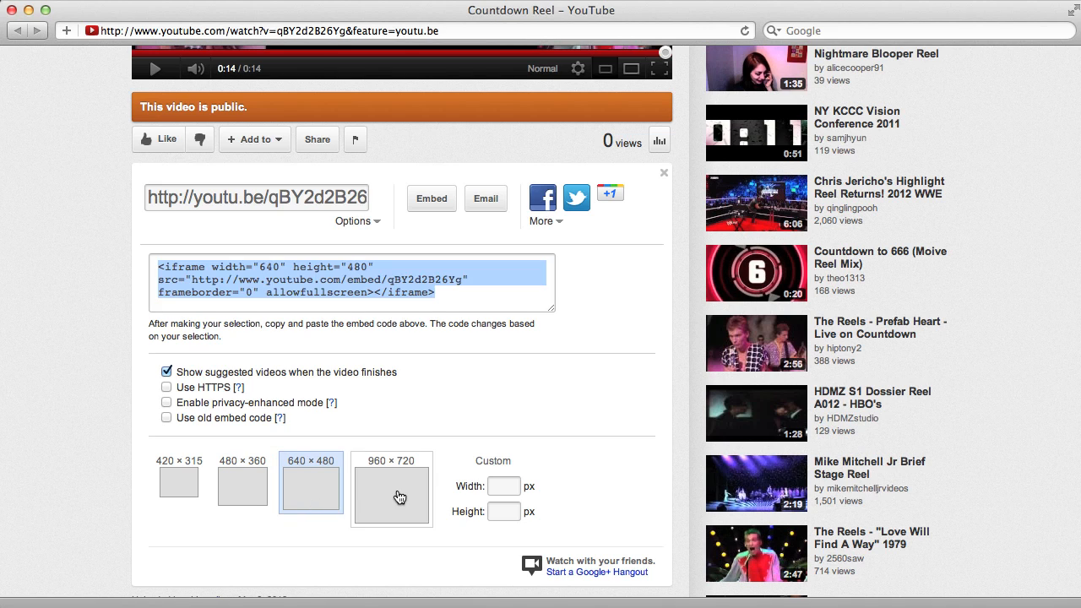
{"action": "left_click", "coordinate": [397, 498]}
{"action": "left_click", "coordinate": [307, 490]}
{"action": "left_click", "coordinate": [246, 488]}
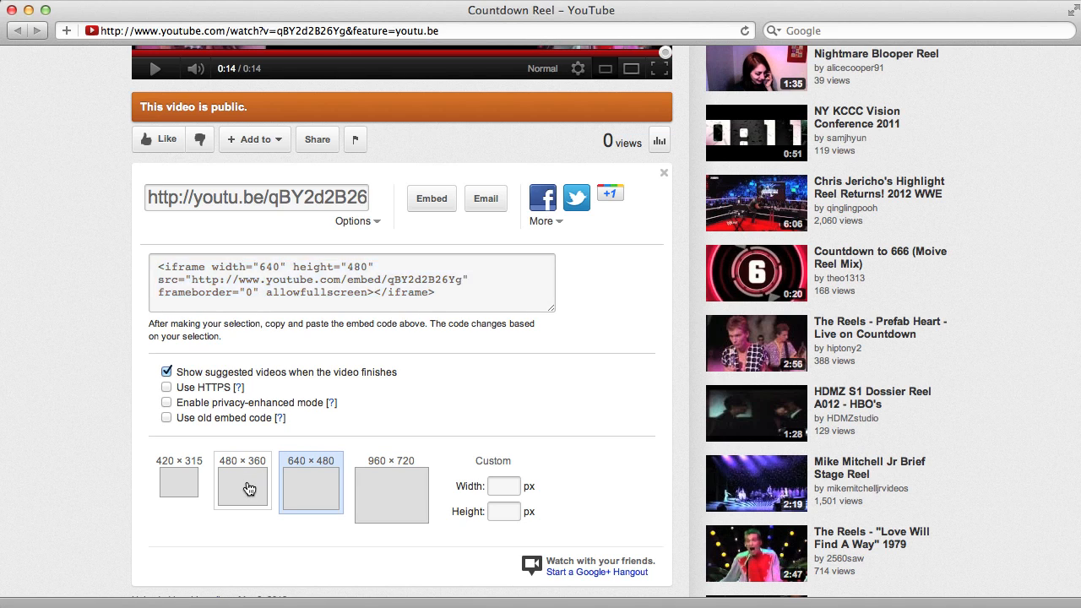
{"action": "left_click", "coordinate": [184, 482]}
{"action": "left_click", "coordinate": [341, 483]}
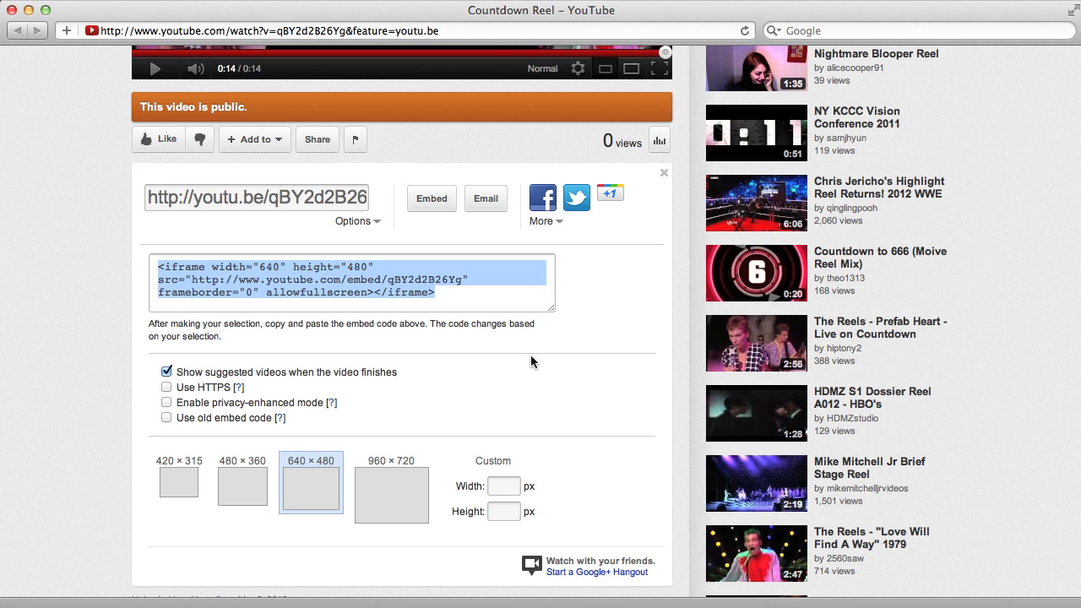
- Turn off showing suggested videos when the video finishes in the embed options
{"action": "scroll", "coordinate": [515, 473], "scroll_direction": "up", "scroll_amount": 2}
{"action": "scroll", "coordinate": [515, 473], "scroll_direction": "down", "scroll_amount": 2}
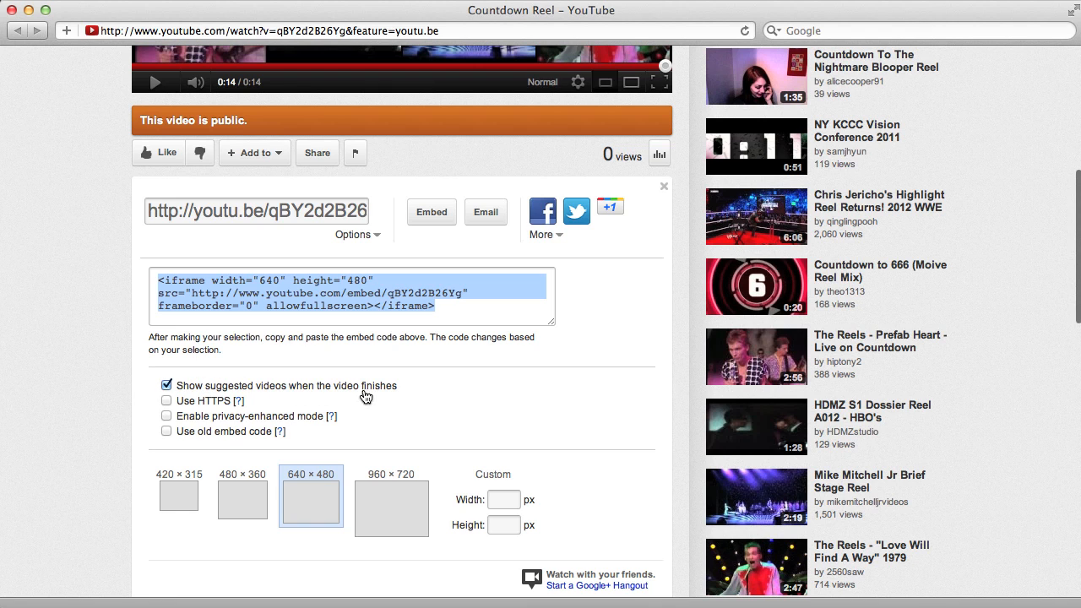
{"action": "scroll", "coordinate": [378, 395], "scroll_direction": "up", "scroll_amount": 1}
{"action": "scroll", "coordinate": [380, 397], "scroll_direction": "up", "scroll_amount": 10}
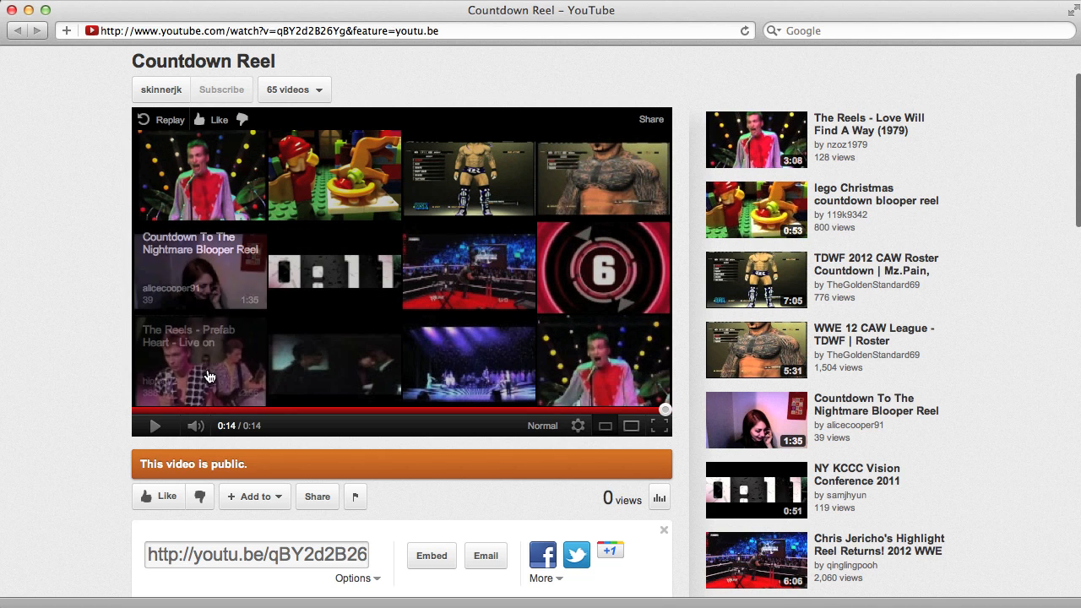
{"action": "scroll", "coordinate": [479, 388], "scroll_direction": "down", "scroll_amount": 5}
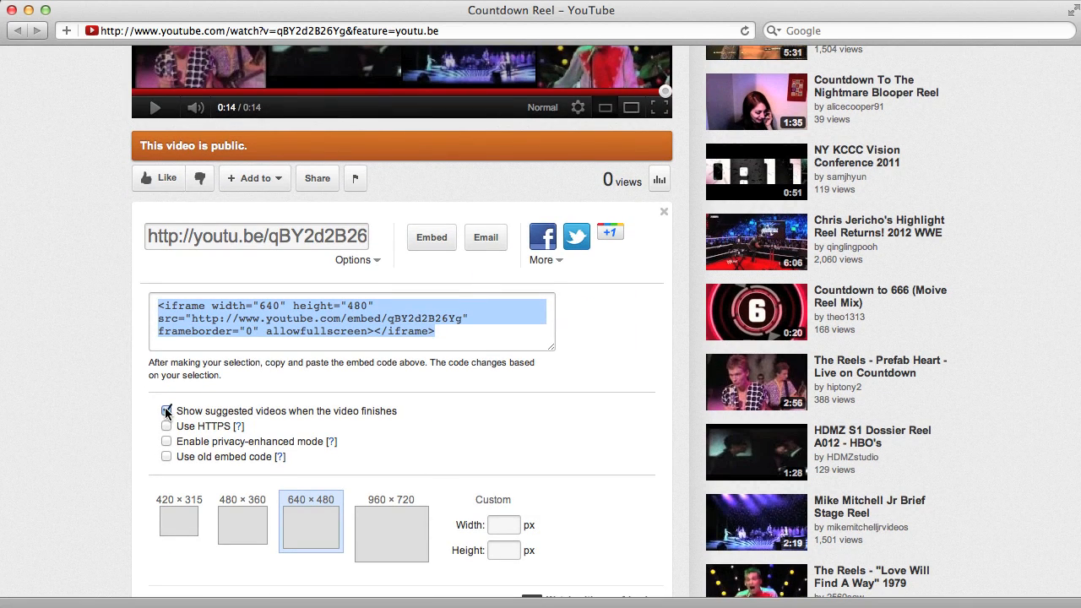
{"action": "left_click", "coordinate": [166, 411]}
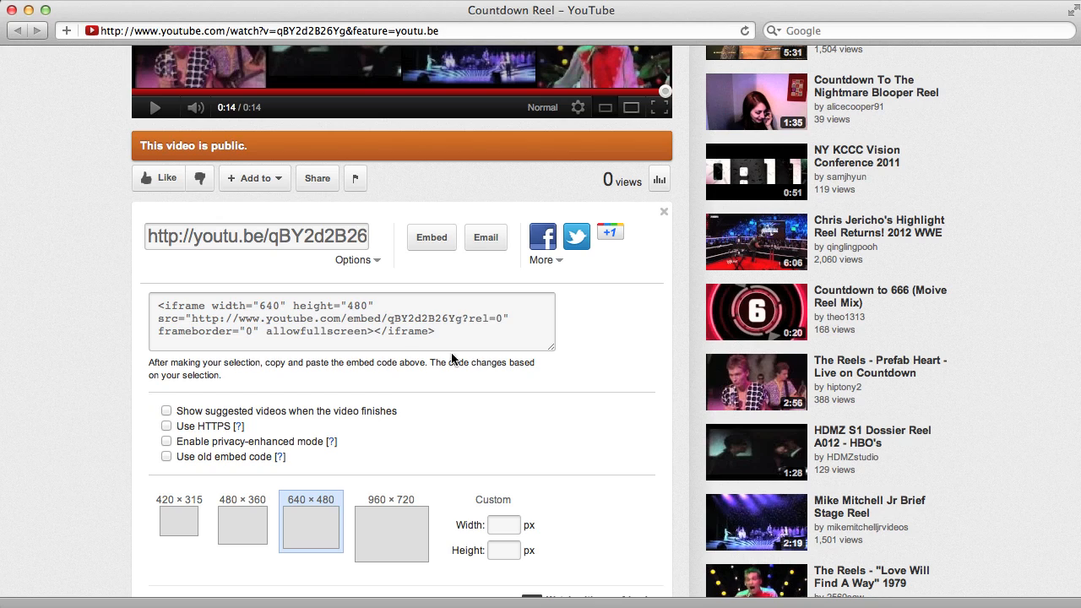
- Look over the watch page's player and embed code, and select the page's web address
{"action": "scroll", "coordinate": [452, 359], "scroll_direction": "up", "scroll_amount": 10}
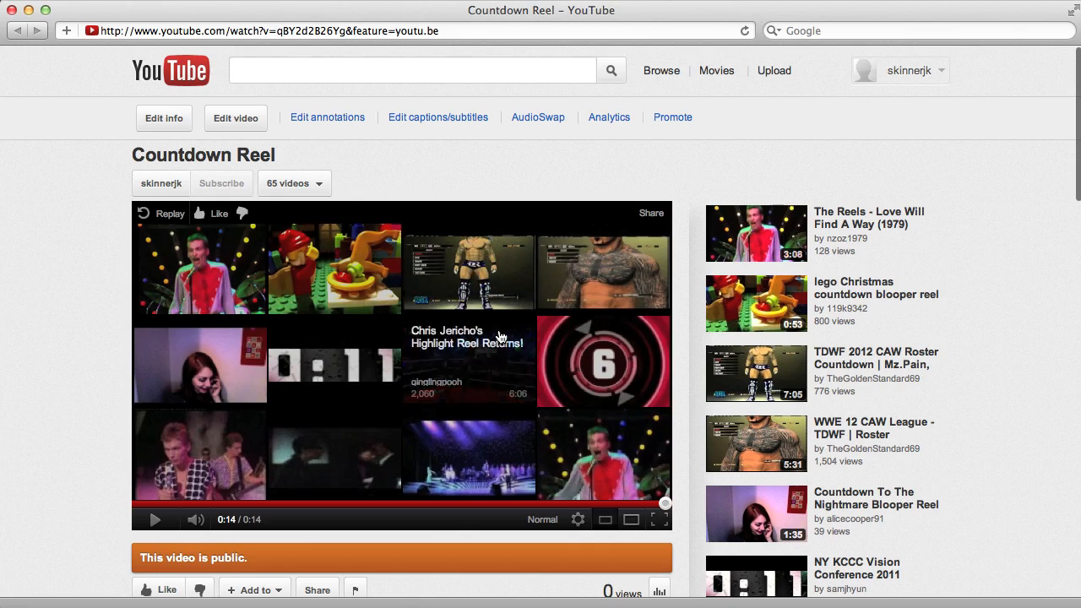
{"action": "scroll", "coordinate": [469, 455], "scroll_direction": "down", "scroll_amount": 3}
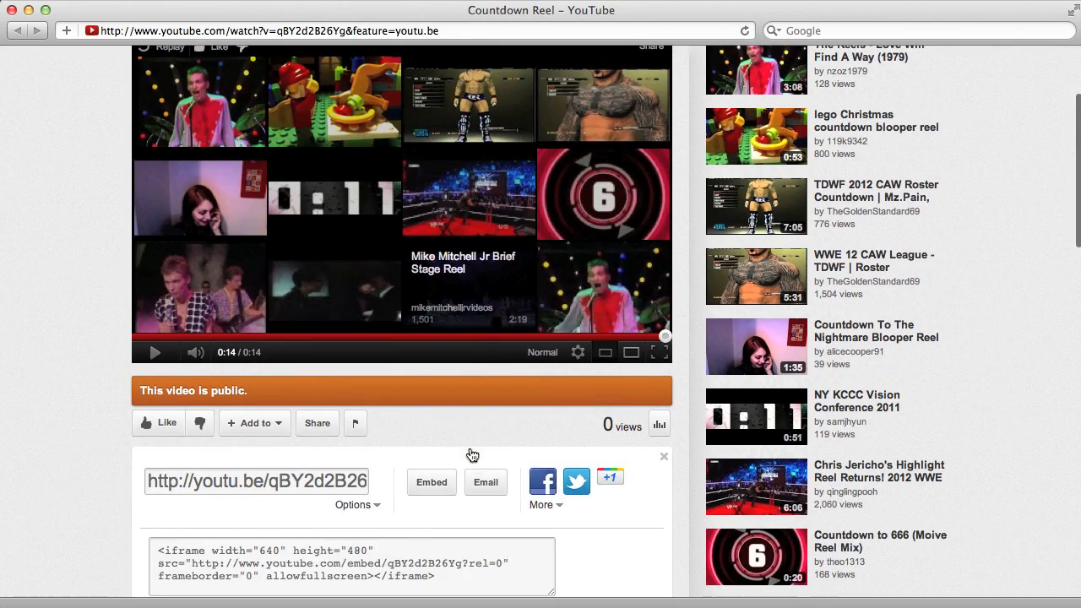
{"action": "scroll", "coordinate": [471, 514], "scroll_direction": "down", "scroll_amount": 2}
{"action": "scroll", "coordinate": [491, 369], "scroll_direction": "up", "scroll_amount": 4}
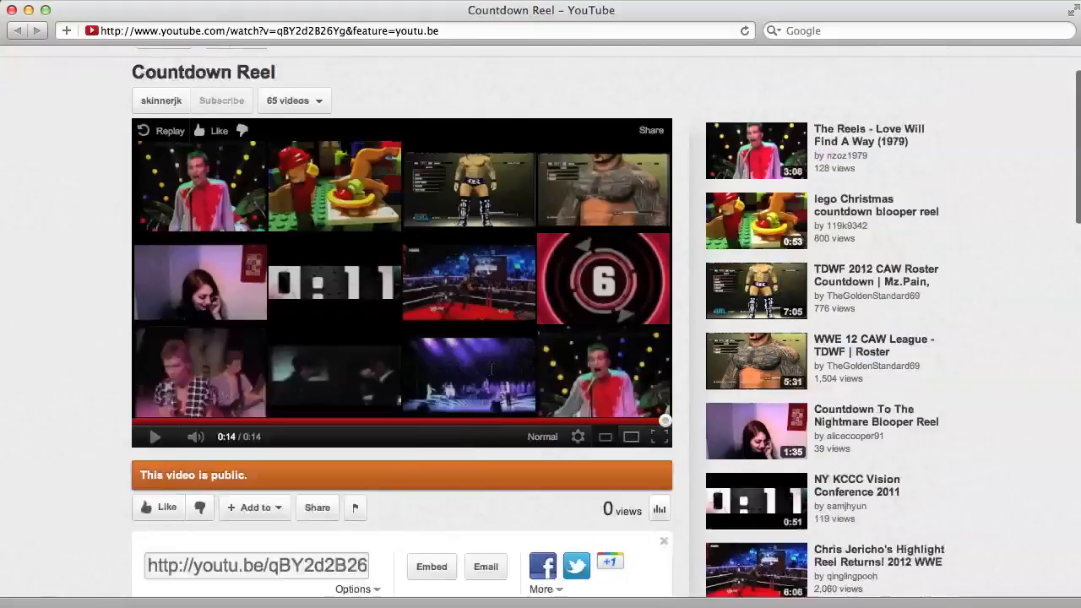
{"action": "scroll", "coordinate": [491, 367], "scroll_direction": "up", "scroll_amount": 2}
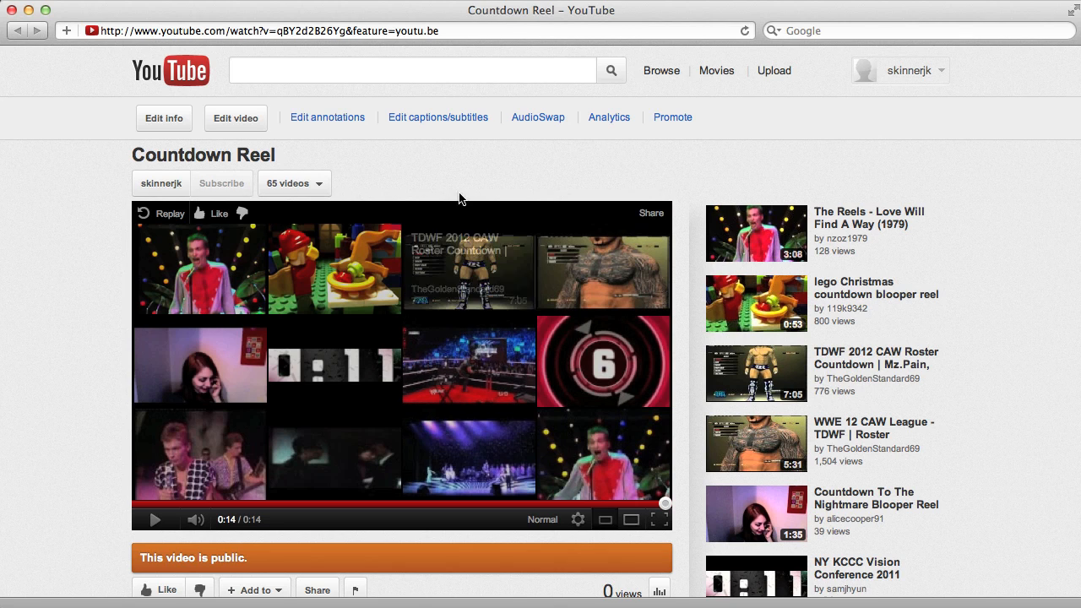
{"action": "left_click", "coordinate": [448, 31]}
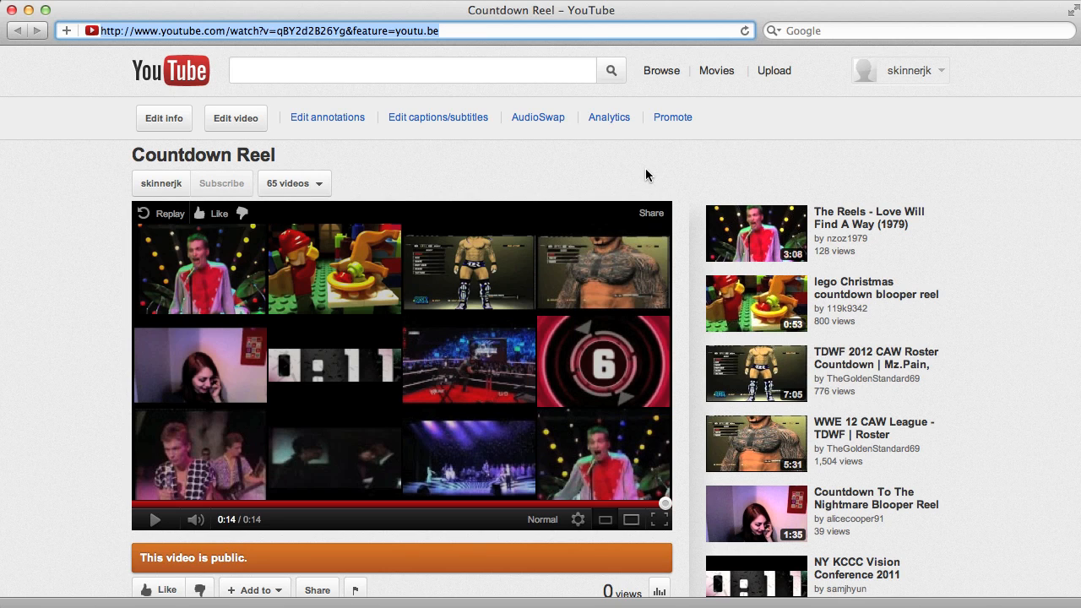
- Open the Video Manager's uploads list and open the Countdown Reel video's info and settings page
{"action": "left_click", "coordinate": [891, 76]}
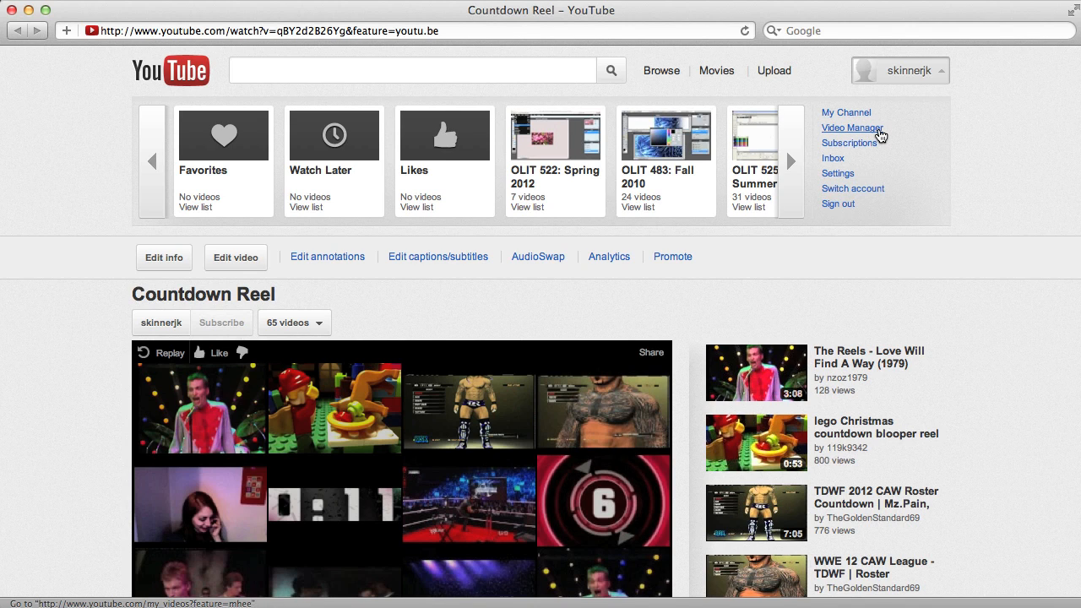
{"action": "left_click", "coordinate": [878, 133]}
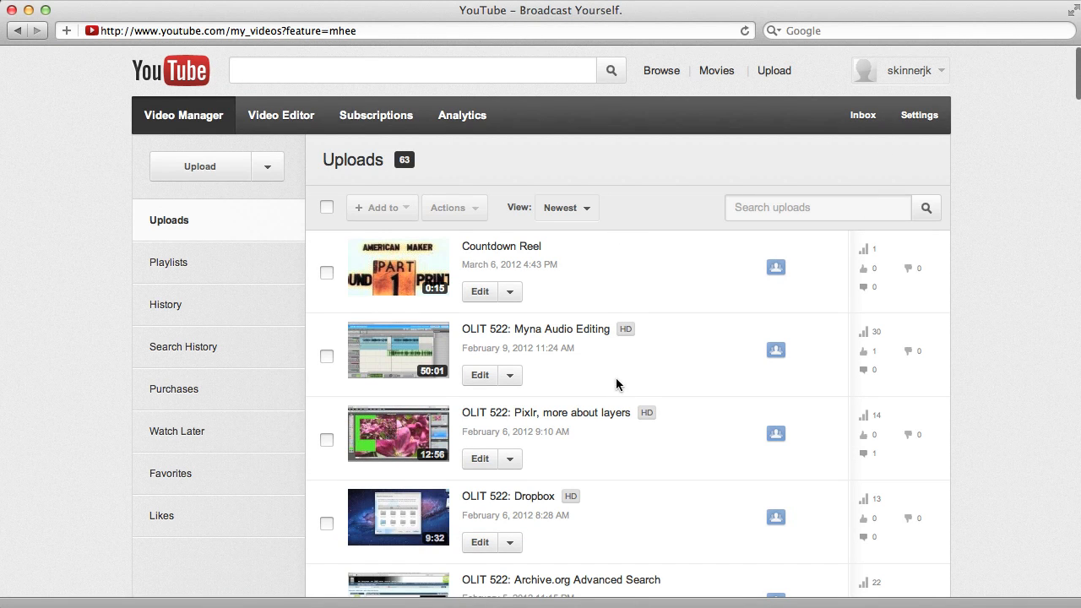
{"action": "scroll", "coordinate": [620, 381], "scroll_direction": "down", "scroll_amount": 5}
{"action": "scroll", "coordinate": [616, 381], "scroll_direction": "down", "scroll_amount": 5}
{"action": "scroll", "coordinate": [617, 382], "scroll_direction": "up", "scroll_amount": 10}
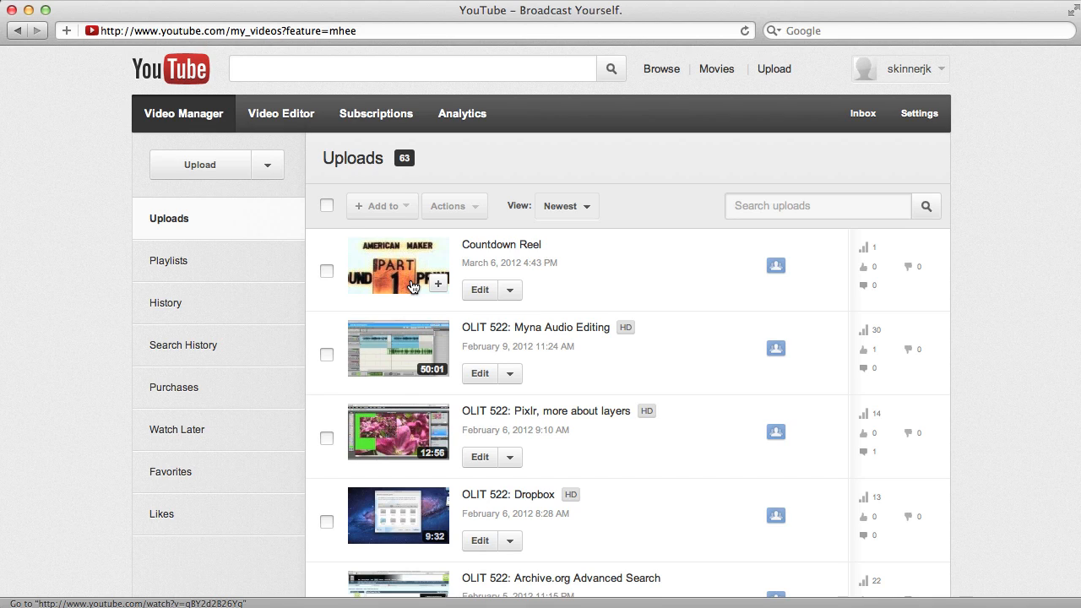
{"action": "left_click", "coordinate": [510, 294]}
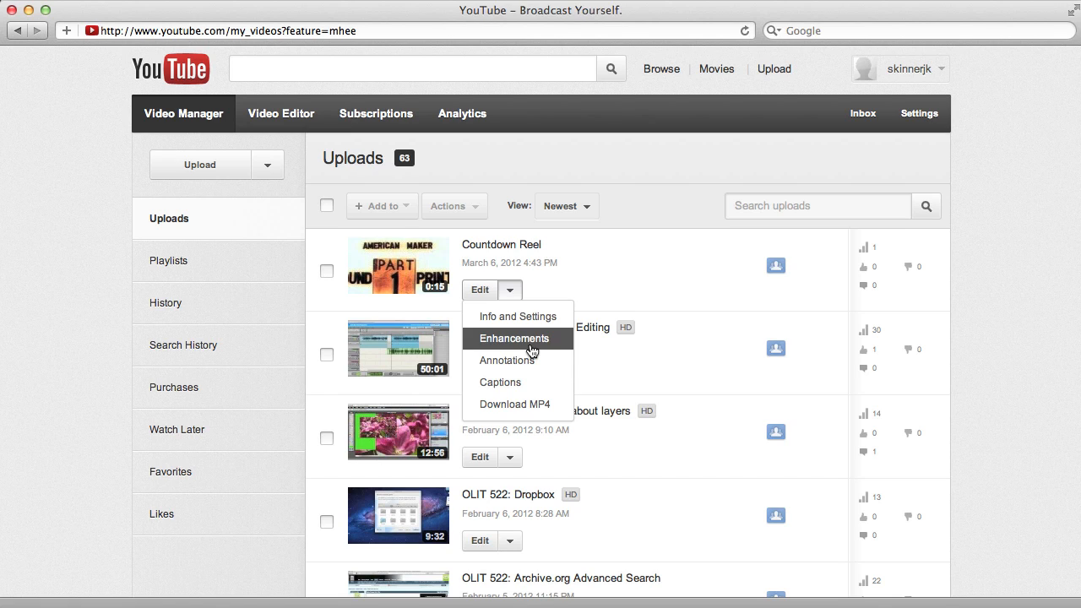
{"action": "left_click", "coordinate": [479, 291]}
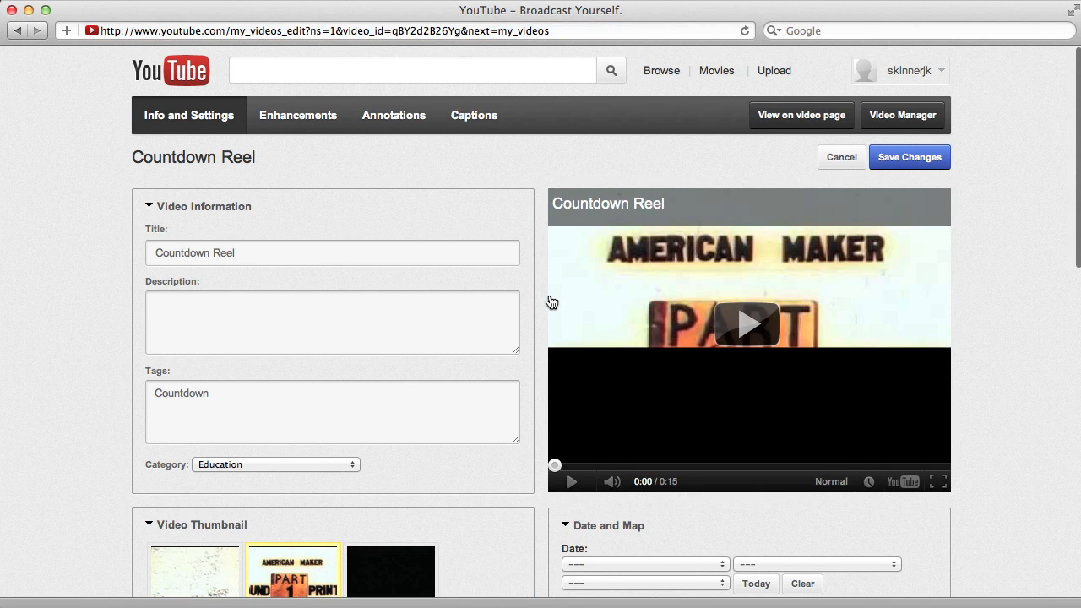
- Examine the Countdown Reel video's information, thumbnail, privacy, date and map settings
{"action": "scroll", "coordinate": [551, 303], "scroll_direction": "down", "scroll_amount": 1}
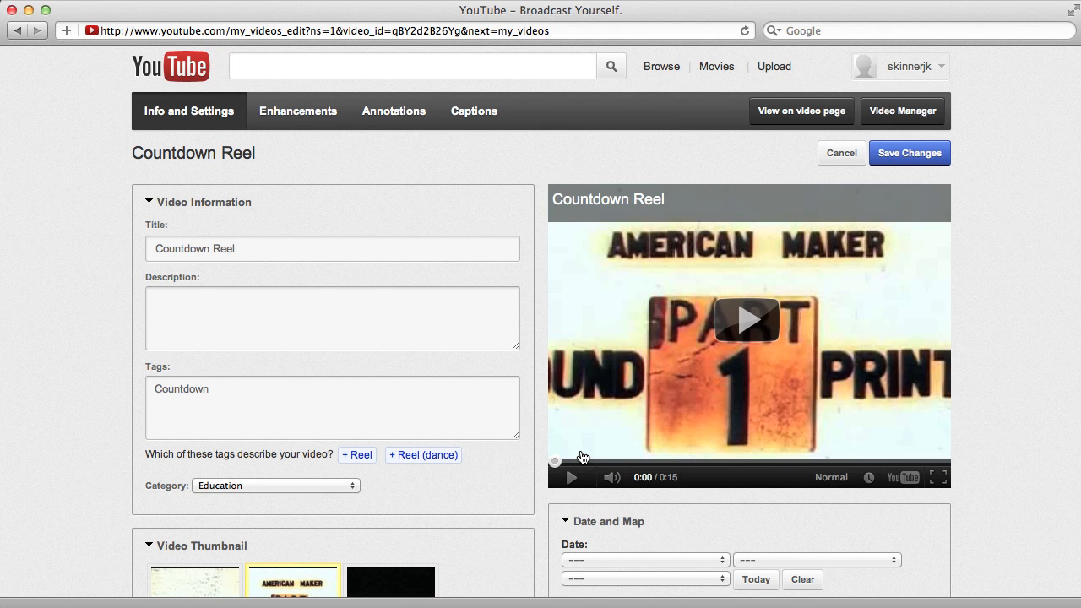
{"action": "scroll", "coordinate": [582, 456], "scroll_direction": "down", "scroll_amount": 3}
{"action": "scroll", "coordinate": [582, 456], "scroll_direction": "up", "scroll_amount": 2}
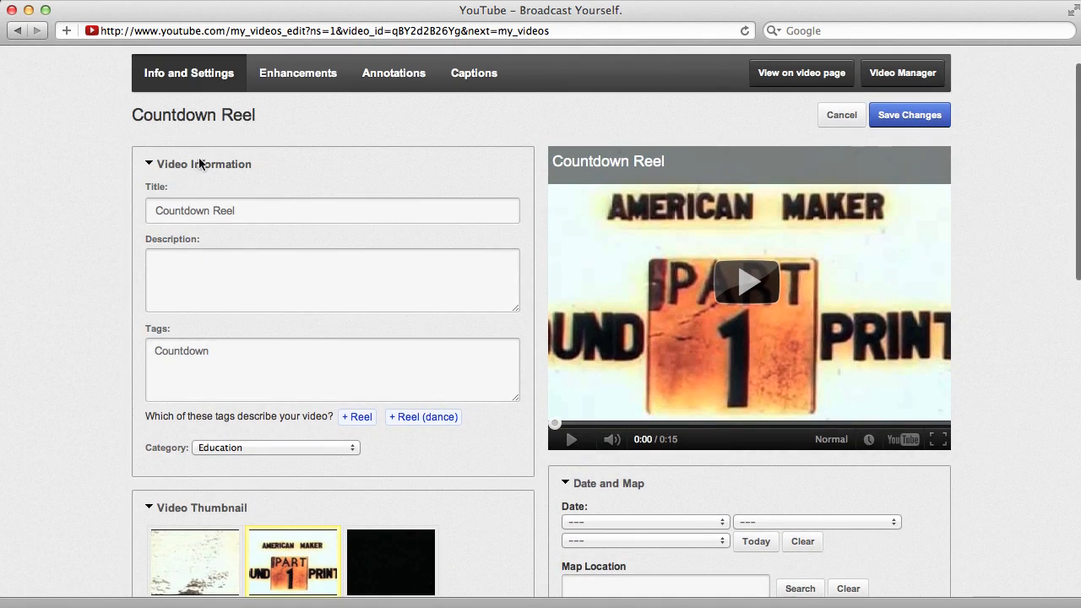
{"action": "scroll", "coordinate": [262, 311], "scroll_direction": "down", "scroll_amount": 2}
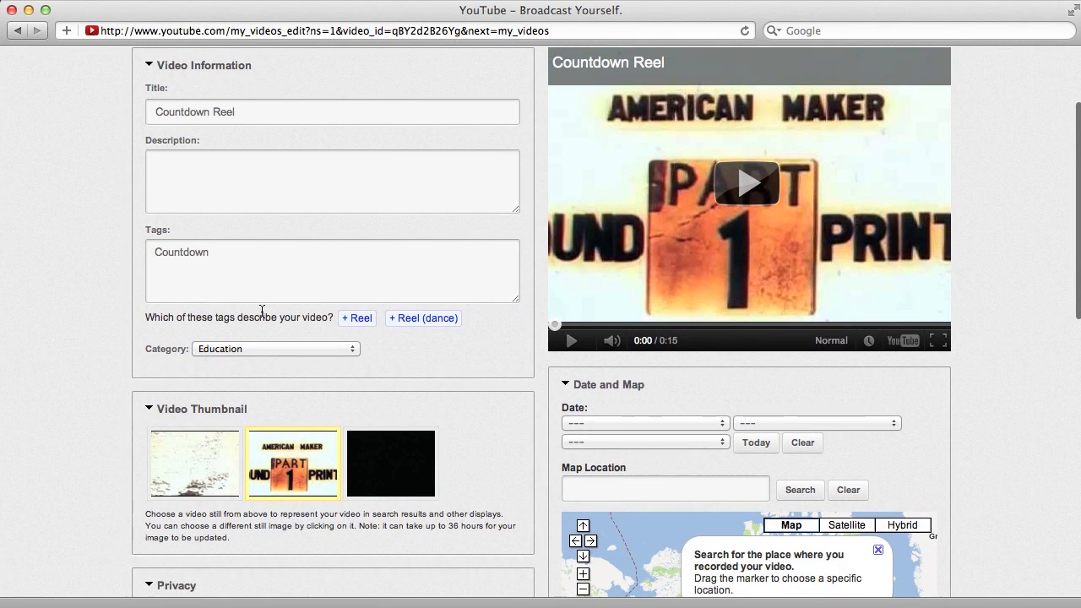
{"action": "scroll", "coordinate": [262, 311], "scroll_direction": "down", "scroll_amount": 4}
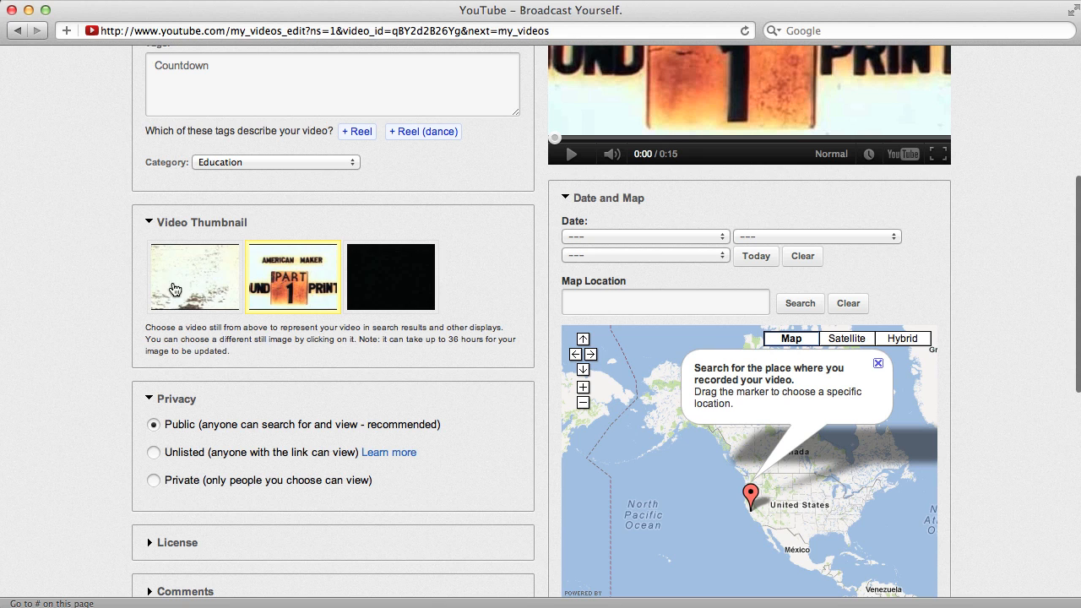
{"action": "scroll", "coordinate": [650, 485], "scroll_direction": "down", "scroll_amount": 2}
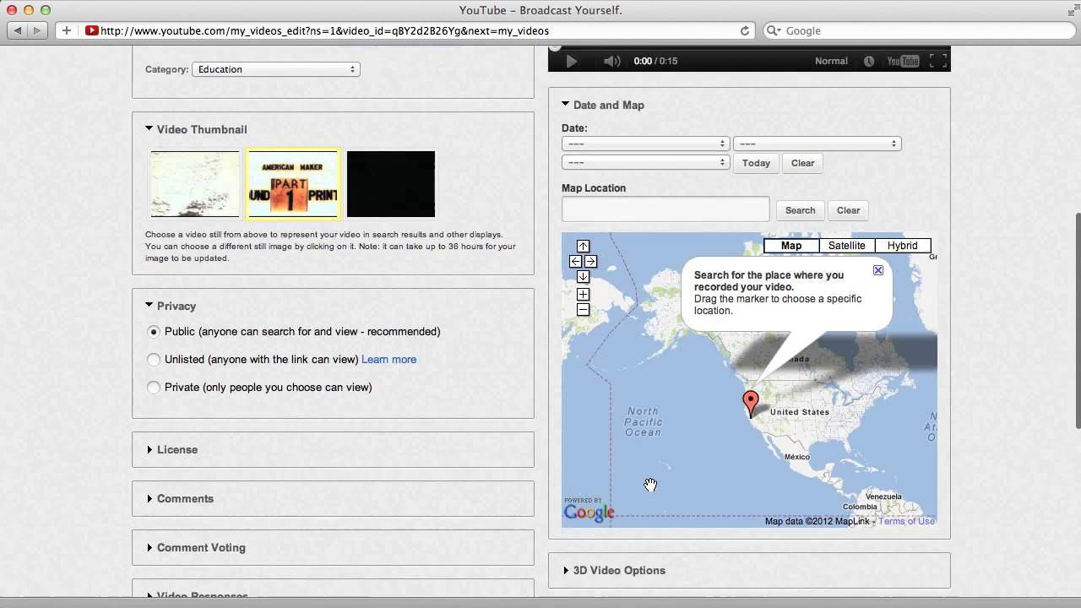
{"action": "scroll", "coordinate": [651, 488], "scroll_direction": "down", "scroll_amount": 2}
{"action": "scroll", "coordinate": [667, 422], "scroll_direction": "up", "scroll_amount": 3}
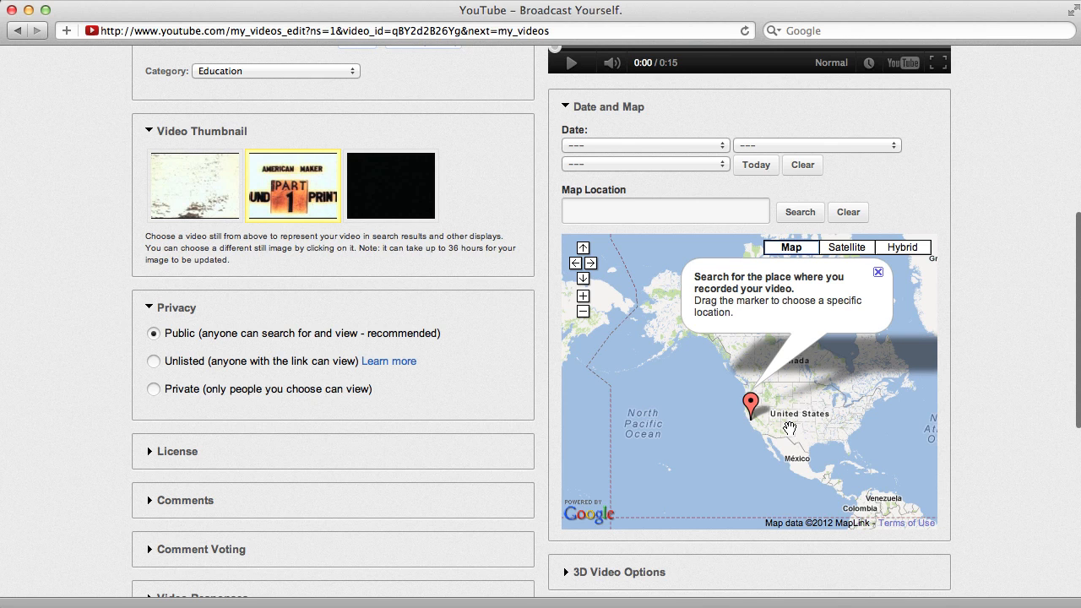
{"action": "scroll", "coordinate": [750, 473], "scroll_direction": "up", "scroll_amount": 1}
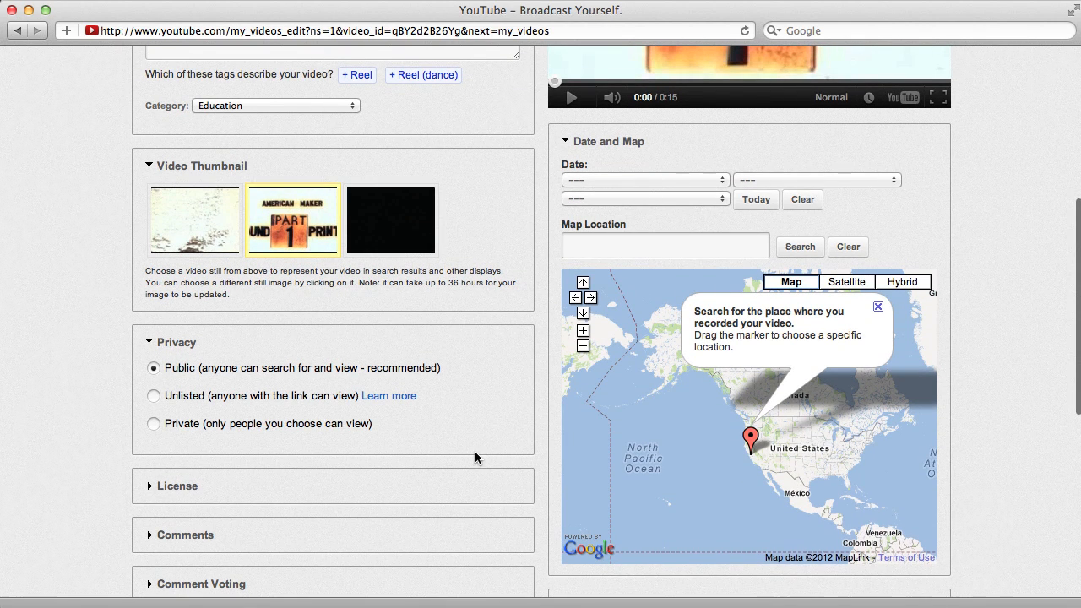
- Examine the Countdown Reel video's remaining settings, including whether external sites may embed and play it
{"action": "scroll", "coordinate": [475, 457], "scroll_direction": "down", "scroll_amount": 3}
{"action": "scroll", "coordinate": [215, 351], "scroll_direction": "down", "scroll_amount": 3}
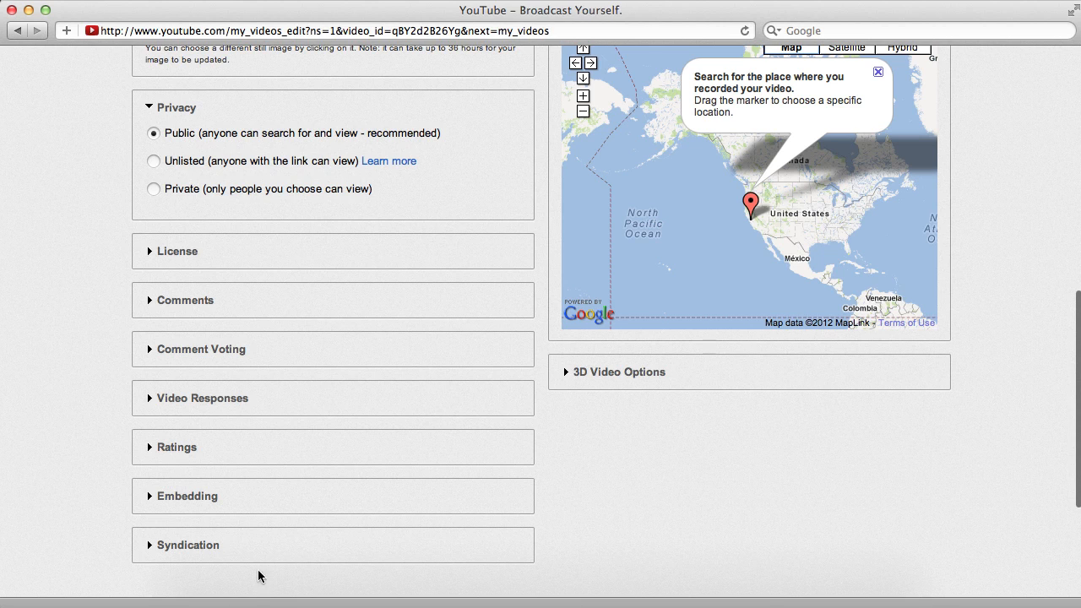
{"action": "scroll", "coordinate": [339, 479], "scroll_direction": "up", "scroll_amount": 1}
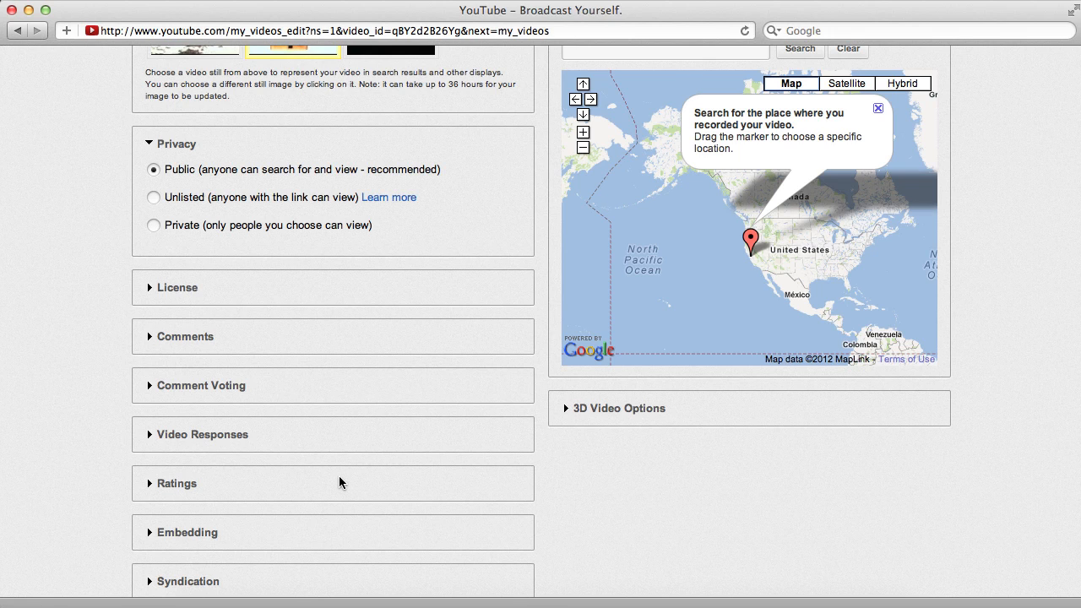
{"action": "left_click", "coordinate": [150, 533]}
{"action": "scroll", "coordinate": [338, 505], "scroll_direction": "down", "scroll_amount": 3}
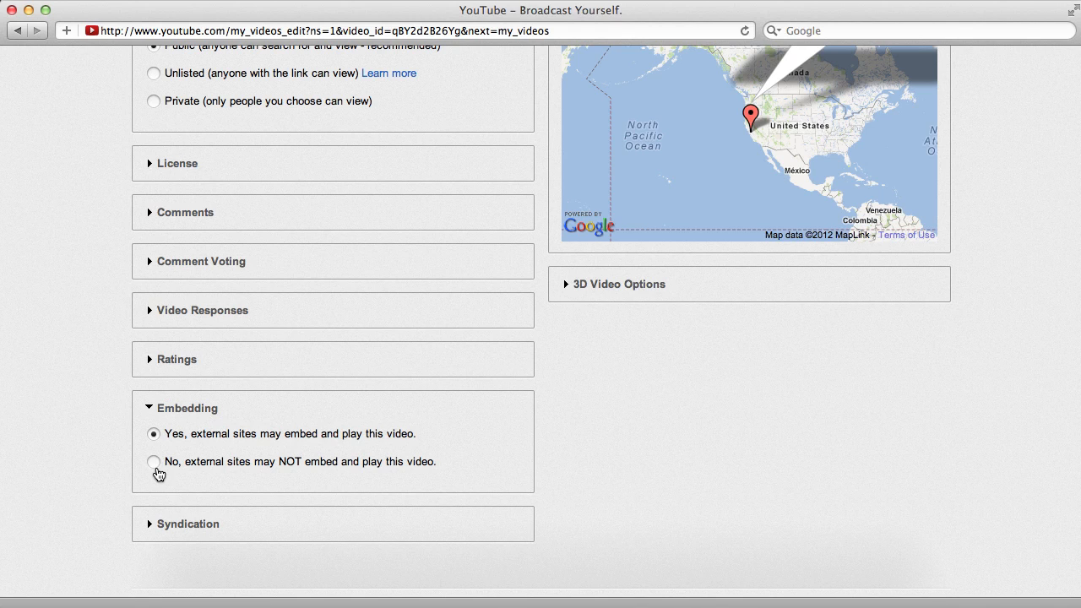
{"action": "left_click", "coordinate": [154, 409]}
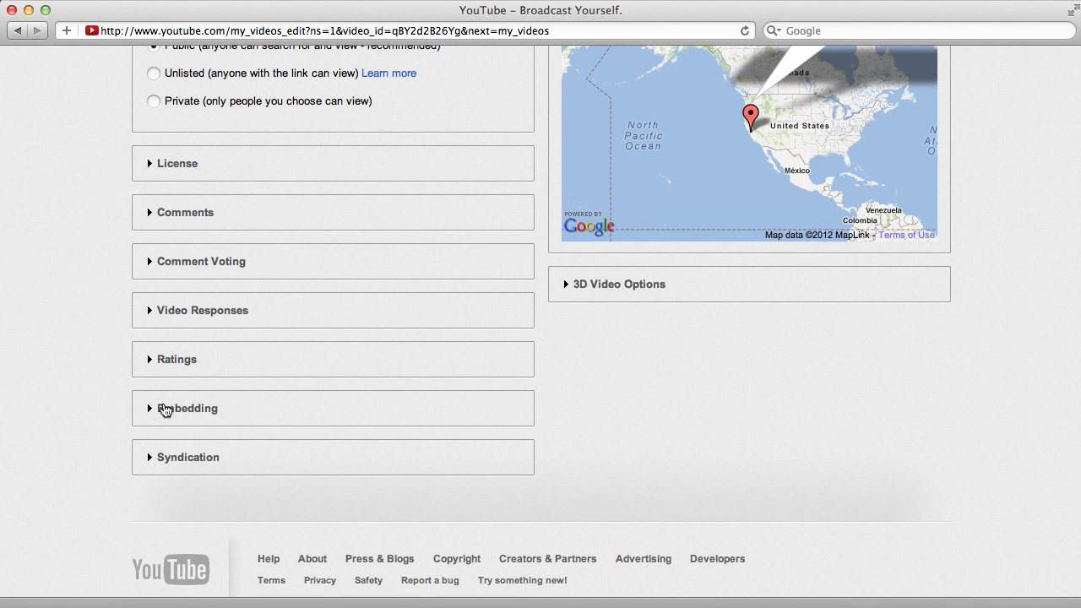
- Save the changes on the Countdown Reel video's info and settings page
{"action": "scroll", "coordinate": [337, 427], "scroll_direction": "up", "scroll_amount": 10}
{"action": "scroll", "coordinate": [337, 424], "scroll_direction": "up", "scroll_amount": 3}
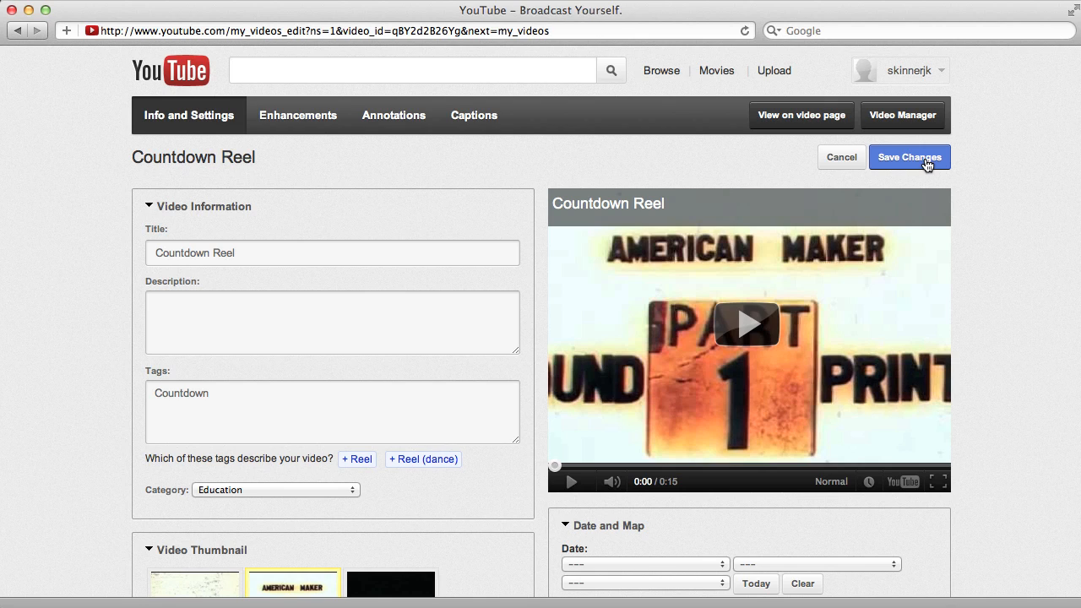
{"action": "left_click", "coordinate": [927, 164]}
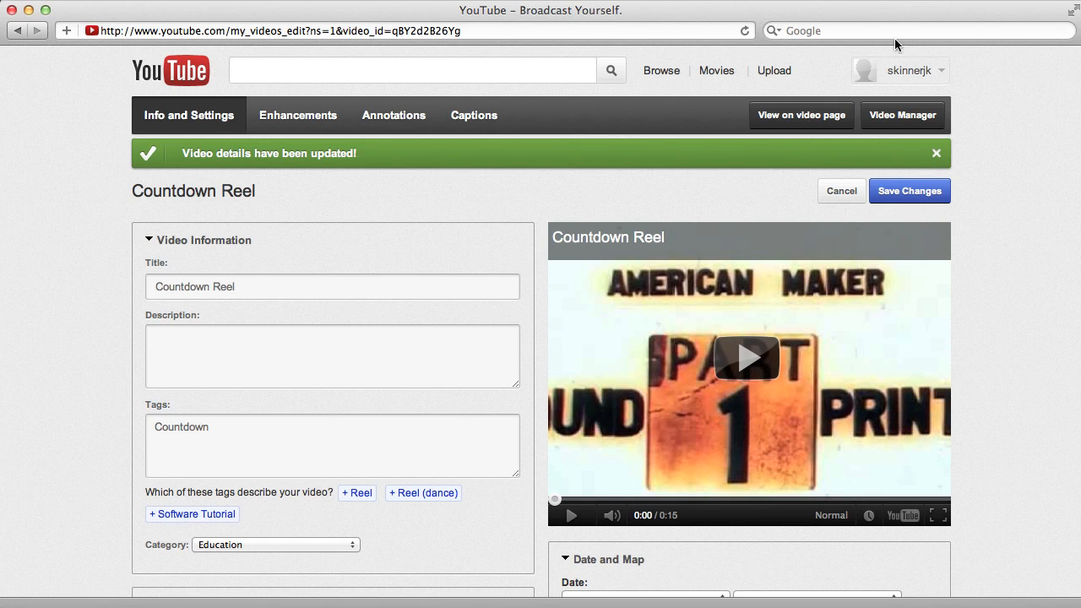
- Open the account's own channel page and look over its featured videos and playlists
{"action": "left_click", "coordinate": [896, 71]}
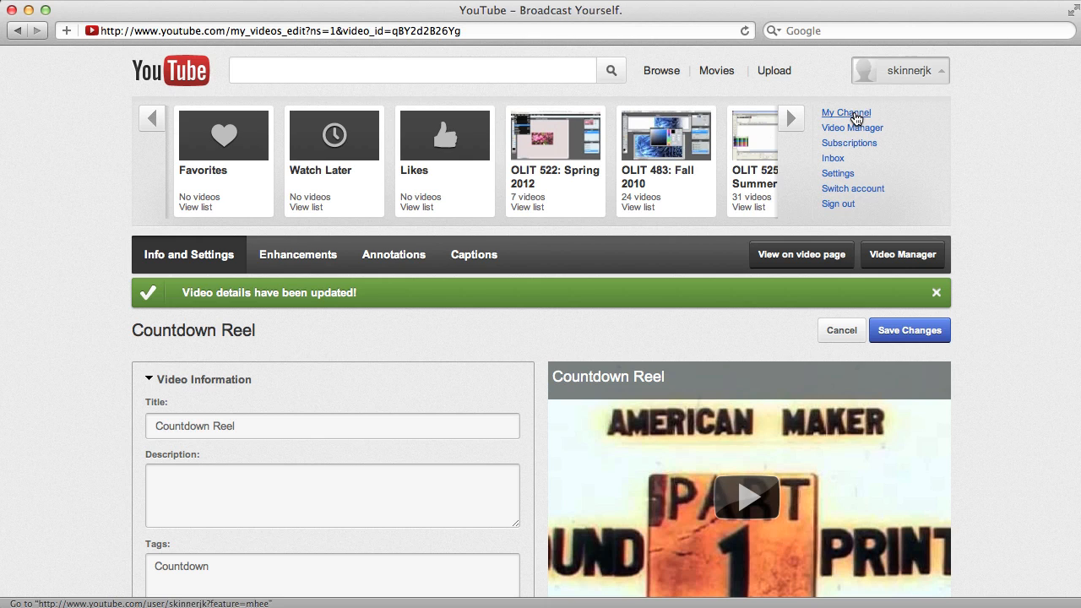
{"action": "left_click", "coordinate": [847, 113]}
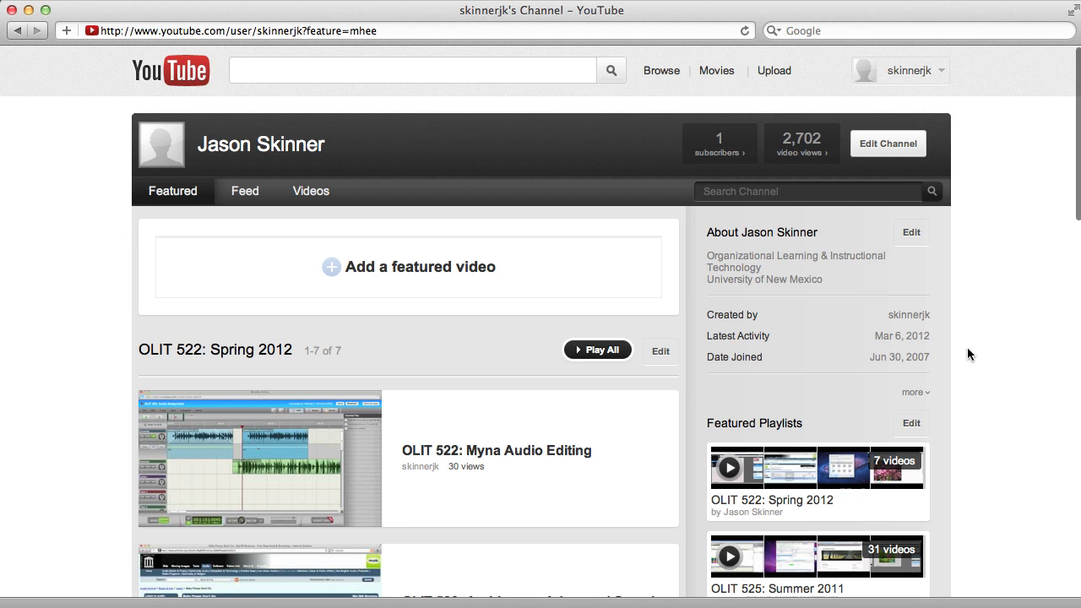
{"action": "scroll", "coordinate": [969, 353], "scroll_direction": "down", "scroll_amount": 10}
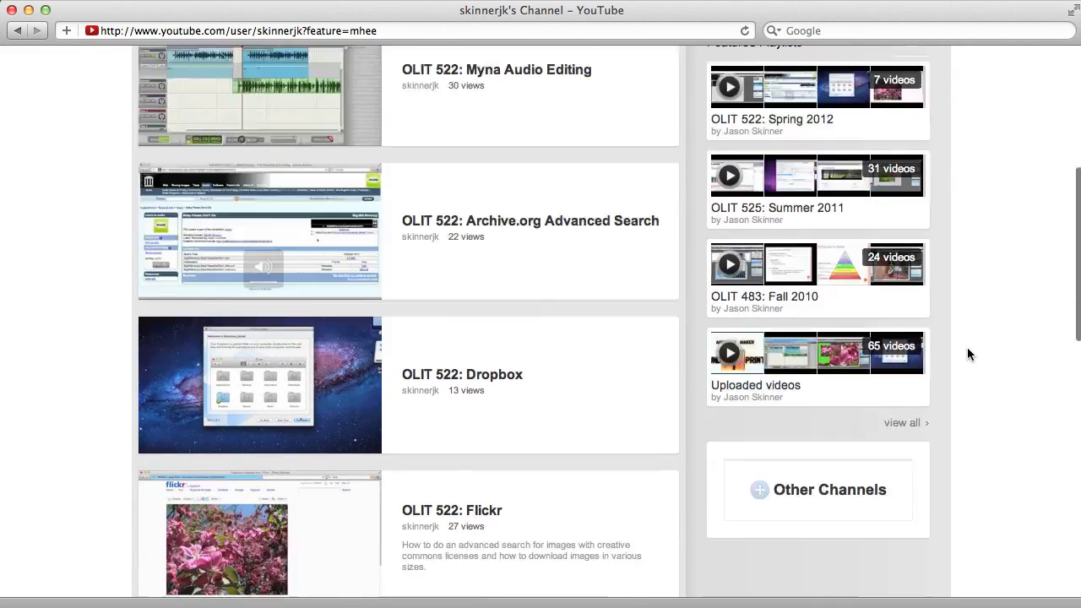
{"action": "scroll", "coordinate": [969, 354], "scroll_direction": "up", "scroll_amount": 10}
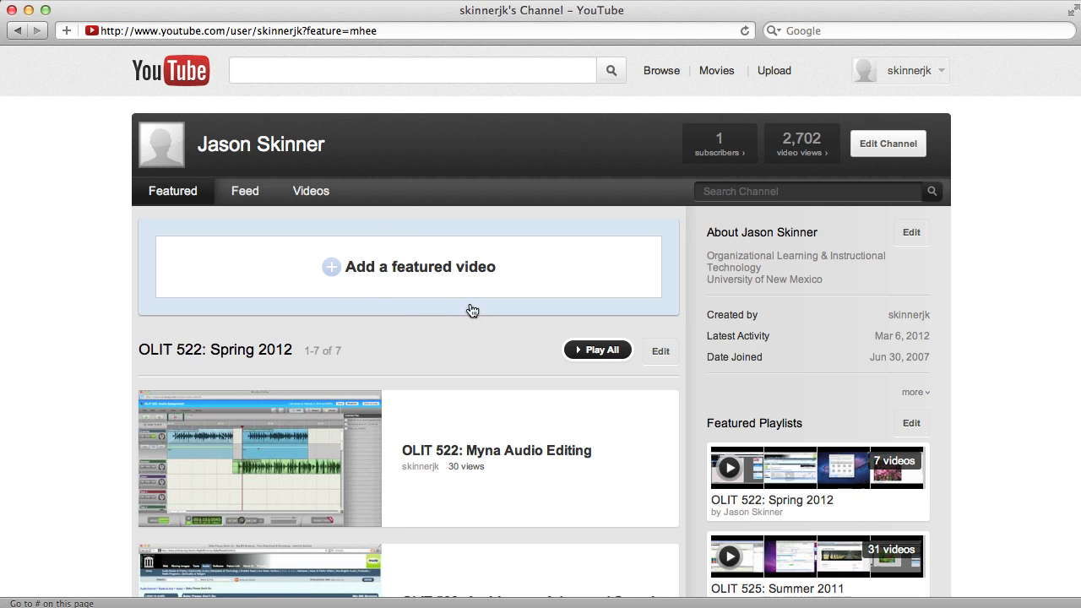
{"action": "scroll", "coordinate": [473, 312], "scroll_direction": "down", "scroll_amount": 5}
{"action": "scroll", "coordinate": [535, 318], "scroll_direction": "up", "scroll_amount": 5}
- Open the channel for editing and review its appearance, channel information and featured layout options
{"action": "left_click", "coordinate": [889, 146]}
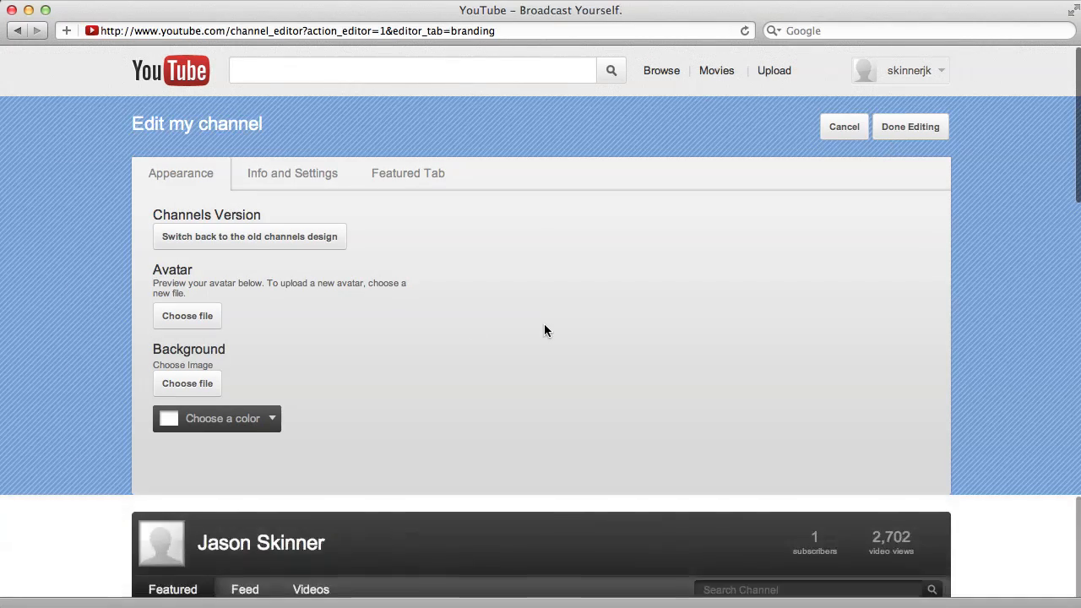
{"action": "scroll", "coordinate": [544, 330], "scroll_direction": "down", "scroll_amount": 10}
{"action": "scroll", "coordinate": [544, 330], "scroll_direction": "up", "scroll_amount": 10}
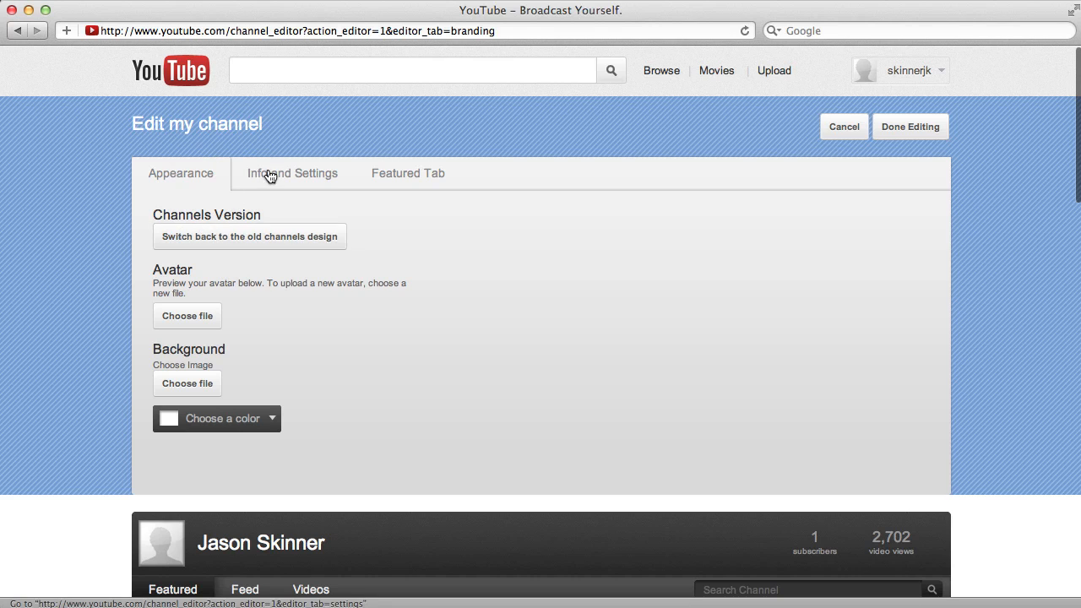
{"action": "left_click", "coordinate": [295, 182]}
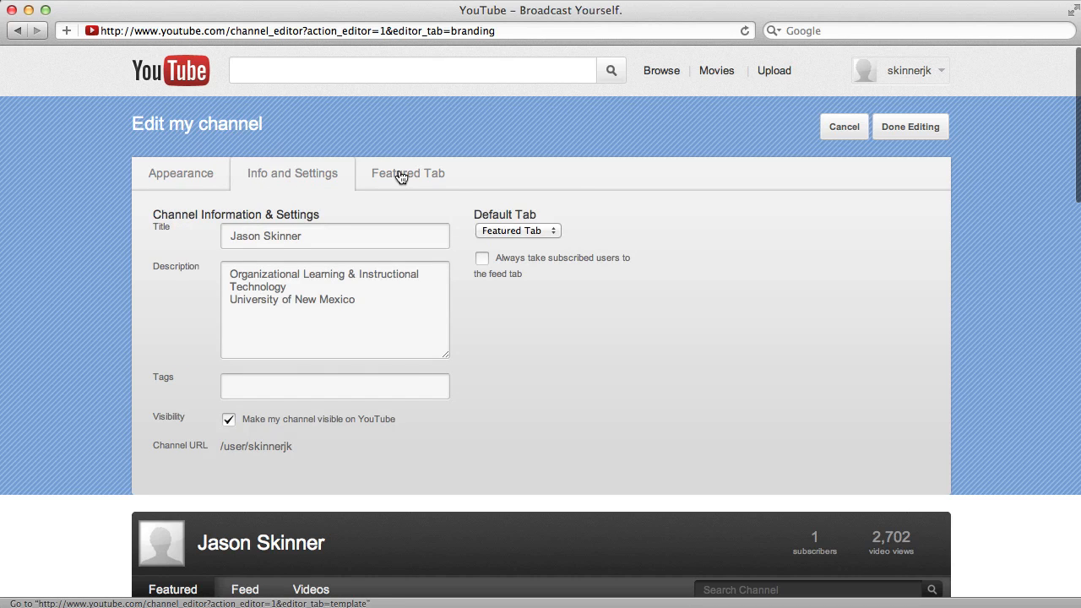
{"action": "left_click", "coordinate": [401, 176]}
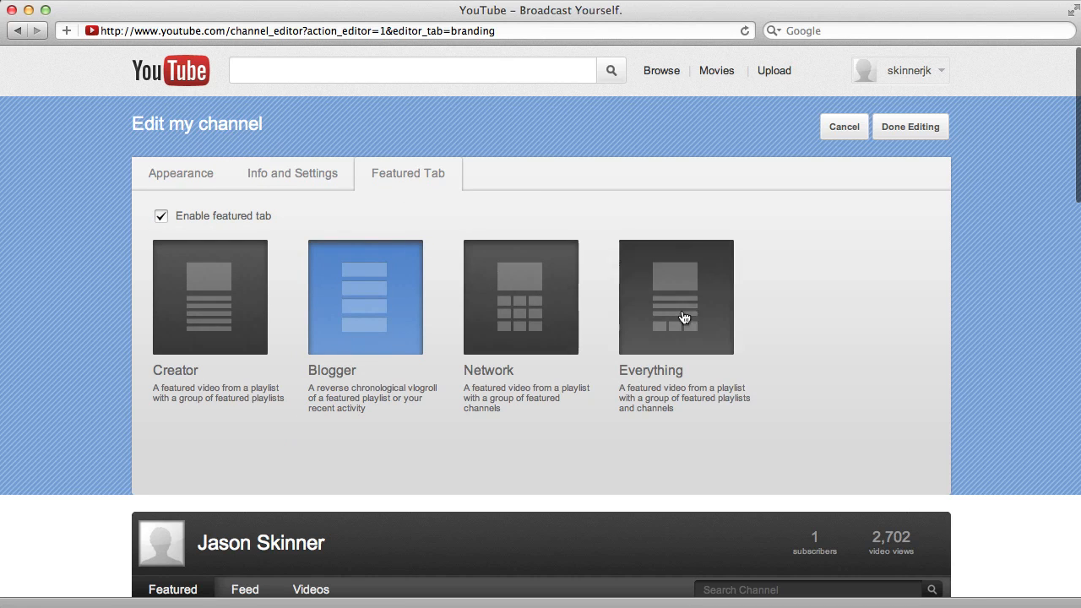
{"action": "left_click", "coordinate": [174, 174]}
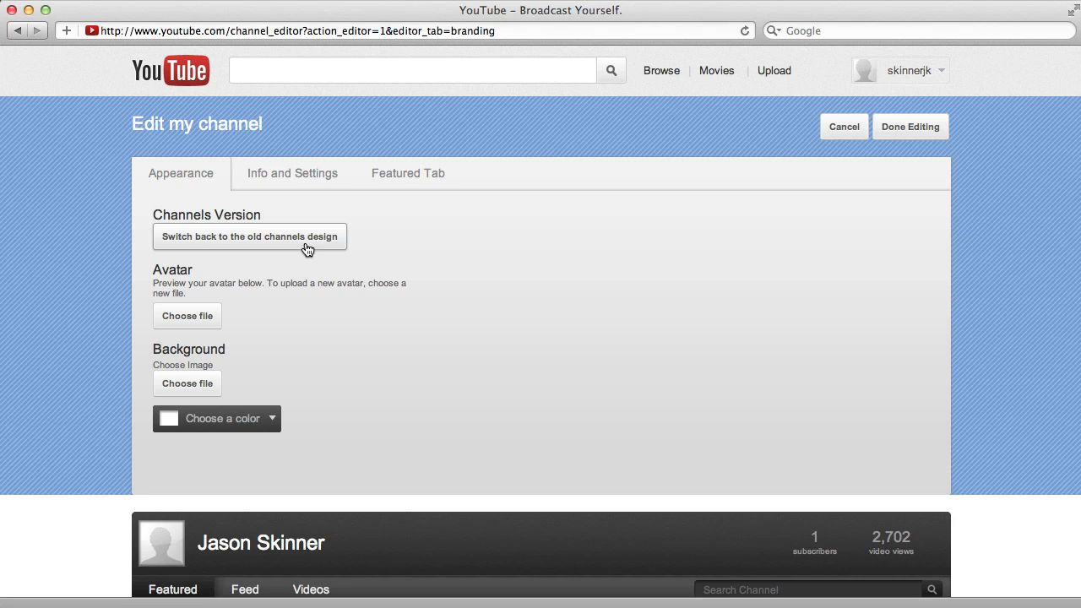
- Look over the channel preview in the editor, finish editing and view the channel page again
{"action": "scroll", "coordinate": [453, 466], "scroll_direction": "down", "scroll_amount": 10}
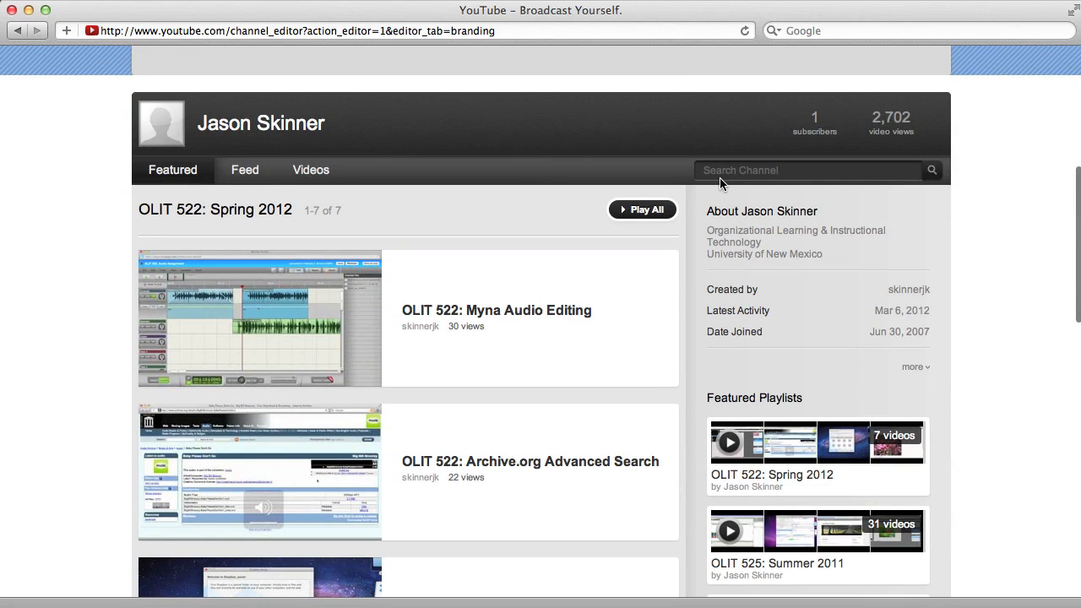
{"action": "scroll", "coordinate": [785, 331], "scroll_direction": "down", "scroll_amount": 5}
{"action": "scroll", "coordinate": [786, 331], "scroll_direction": "up", "scroll_amount": 15}
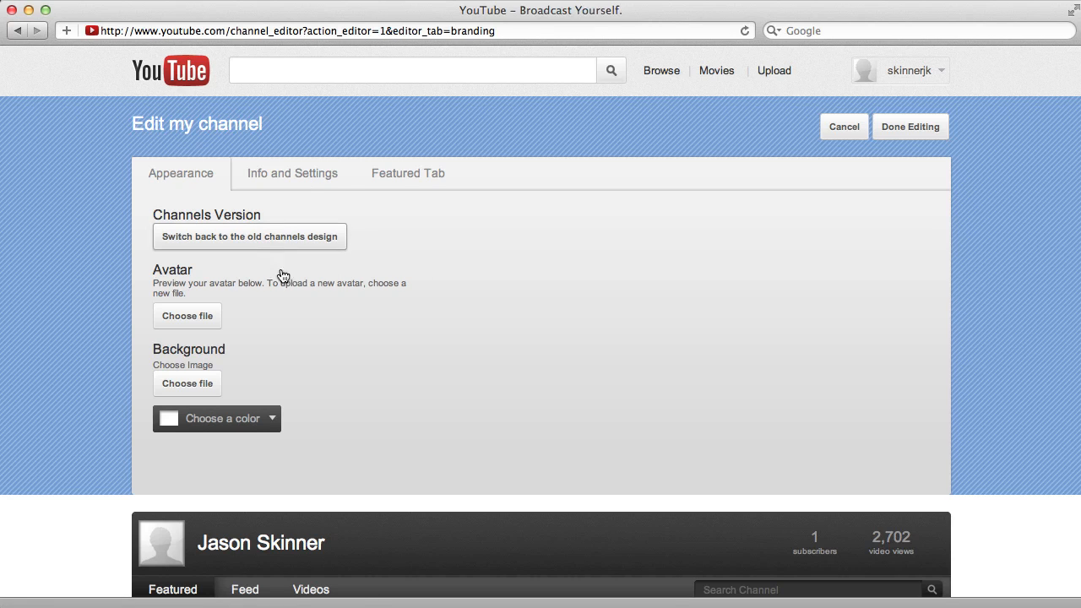
{"action": "left_click", "coordinate": [901, 137]}
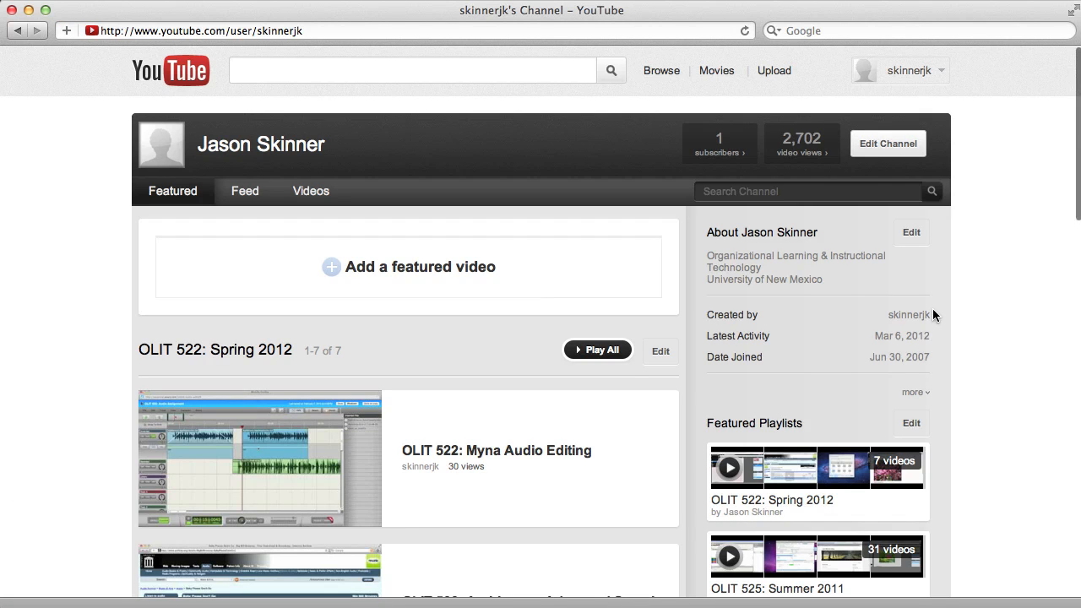
{"action": "scroll", "coordinate": [932, 306], "scroll_direction": "down", "scroll_amount": 2}
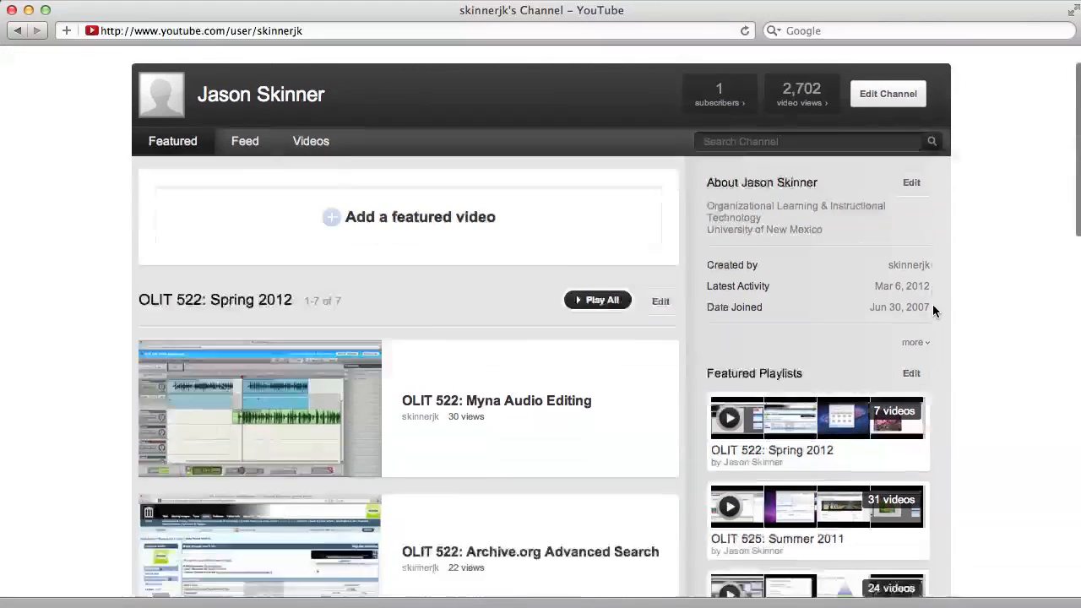
{"action": "scroll", "coordinate": [932, 304], "scroll_direction": "up", "scroll_amount": 3}
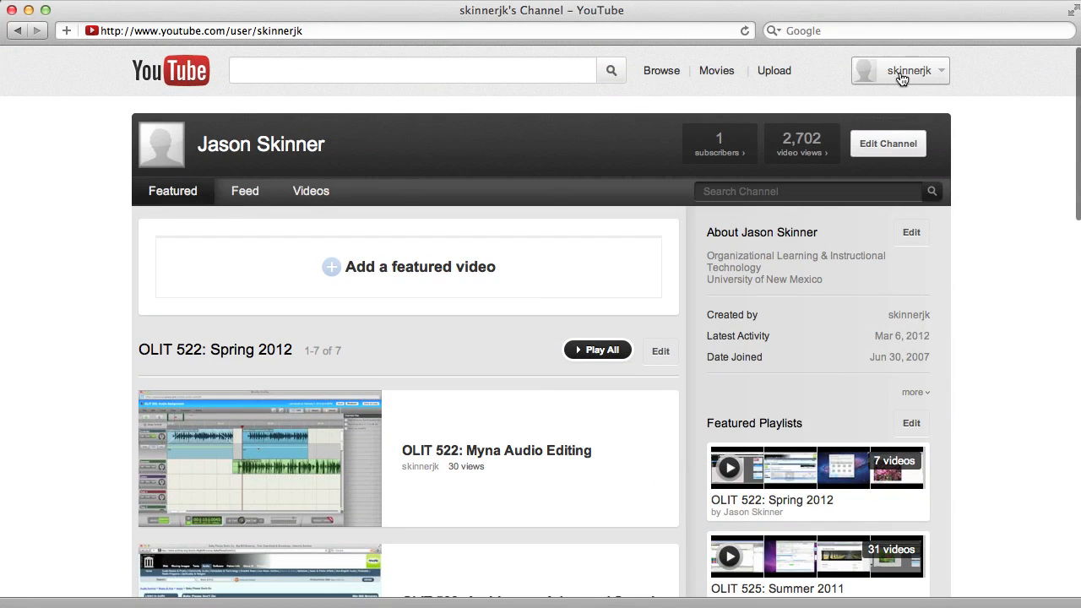
- Open the Countdown Reel watch page from the Video Manager's uploads and select the page's web address
{"action": "left_click", "coordinate": [903, 75]}
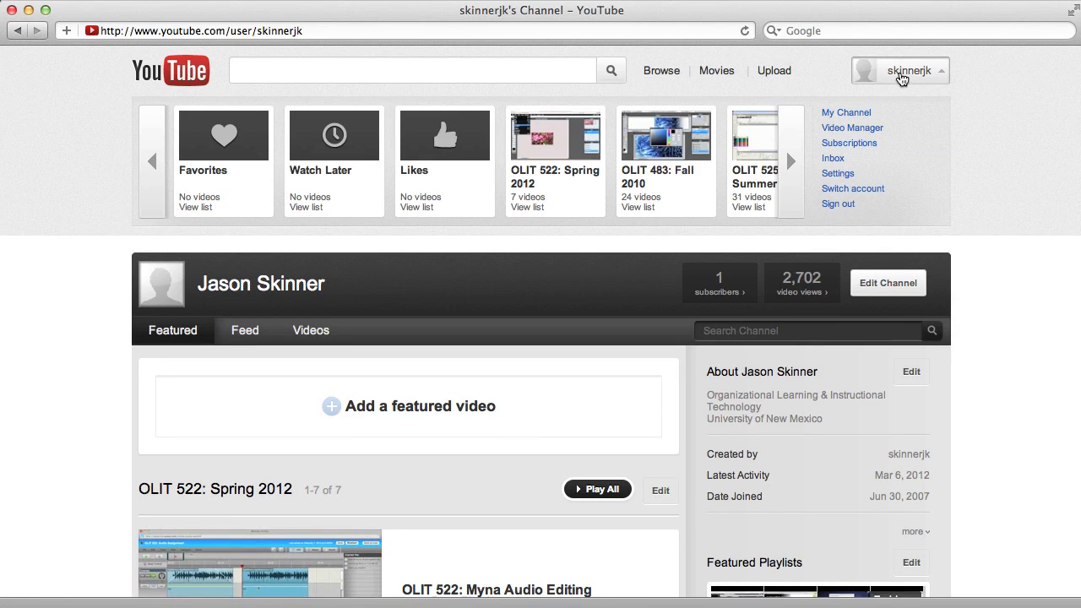
{"action": "left_click", "coordinate": [845, 134]}
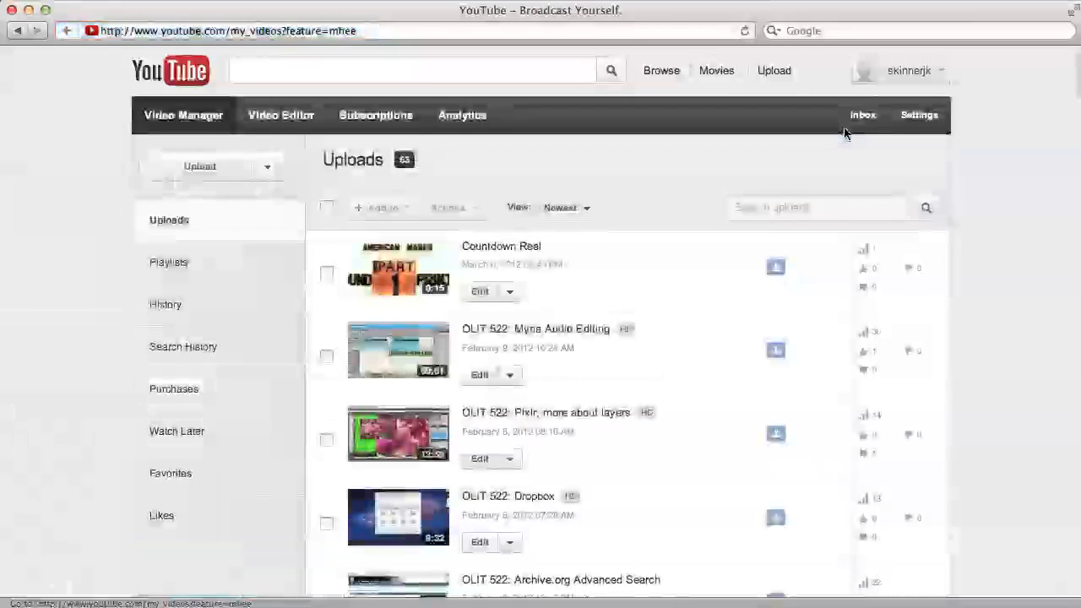
{"action": "left_click", "coordinate": [504, 248]}
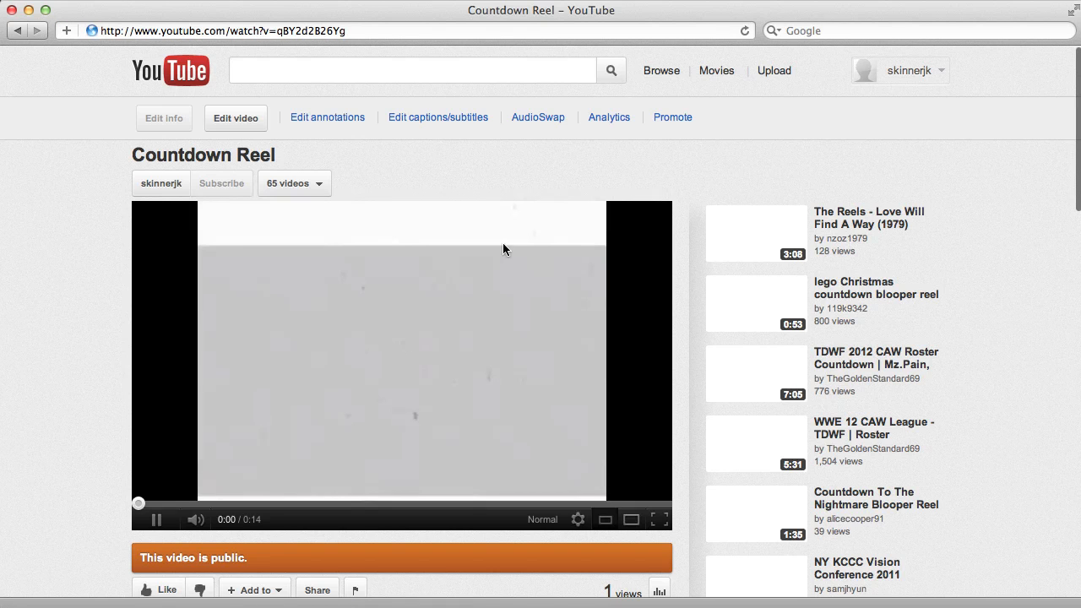
{"action": "left_click", "coordinate": [358, 27]}
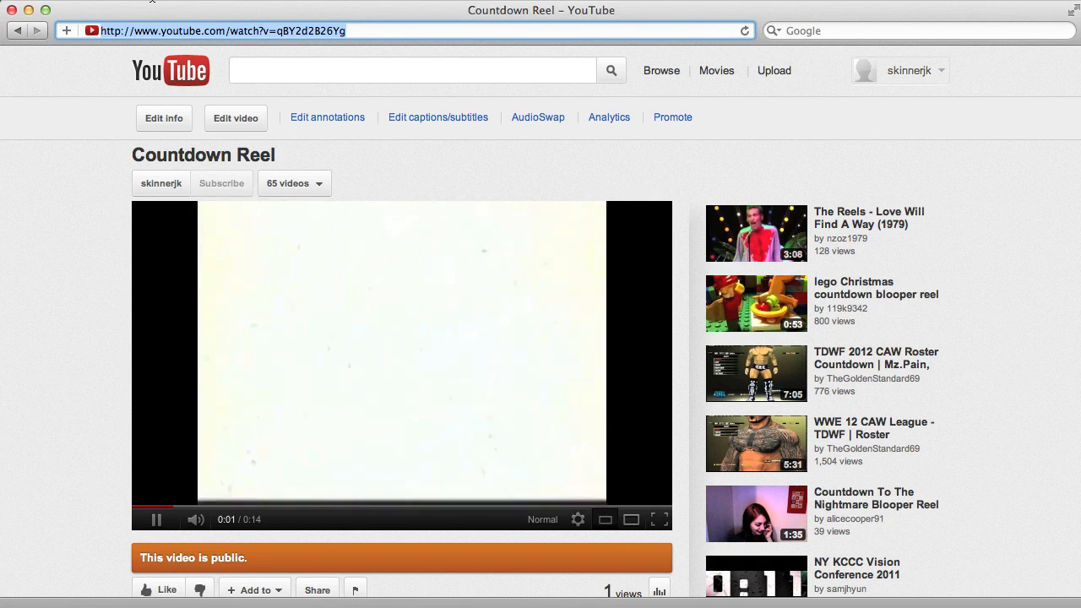